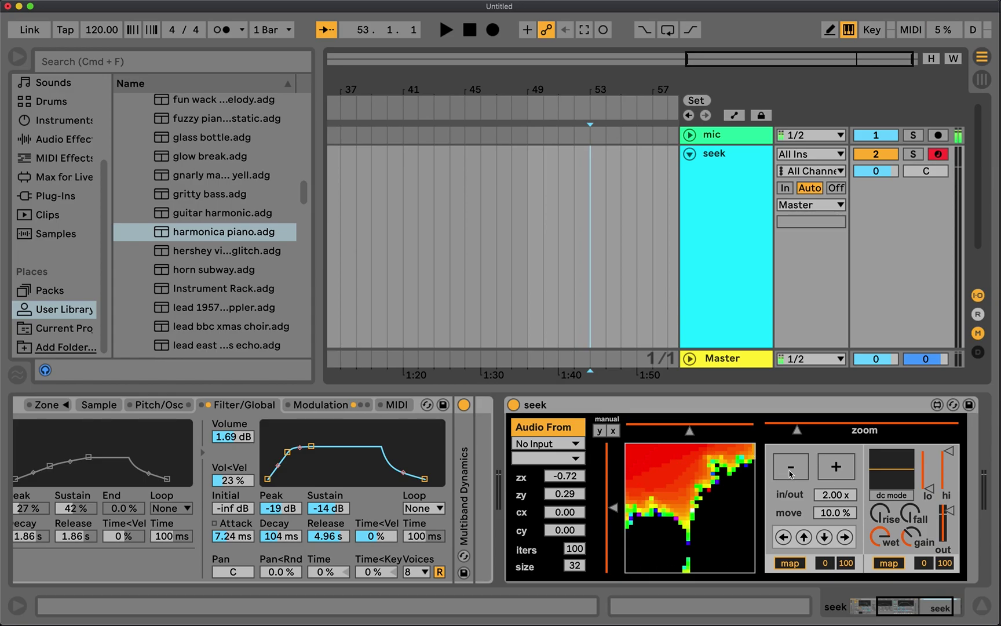
Step the seek fractal zoom in and out, go three levels deeper, then back out three levels
{"action": "left_click", "coordinate": [829, 473]}
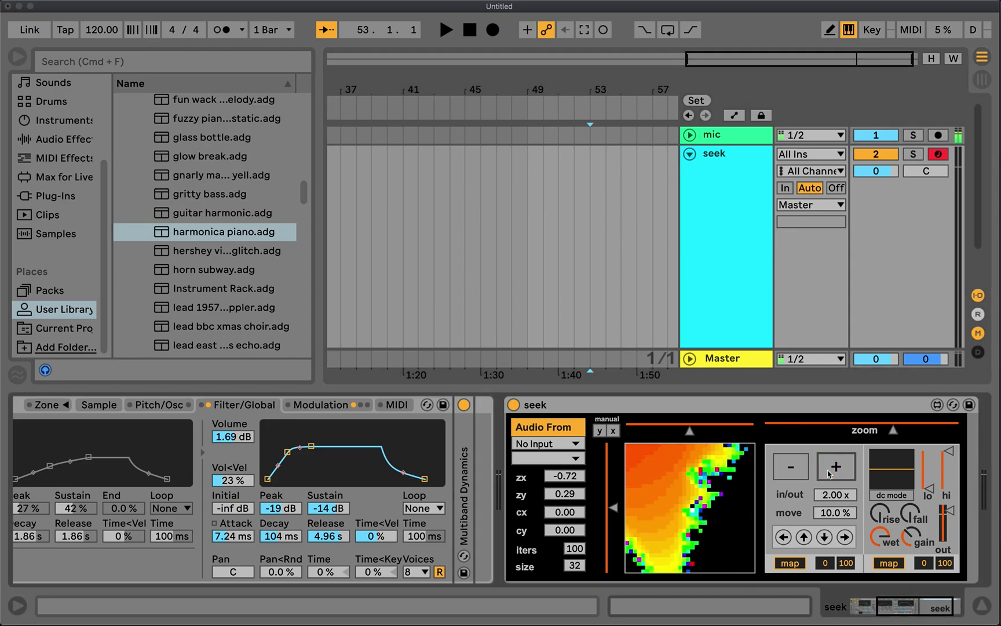
{"action": "left_click", "coordinate": [799, 472]}
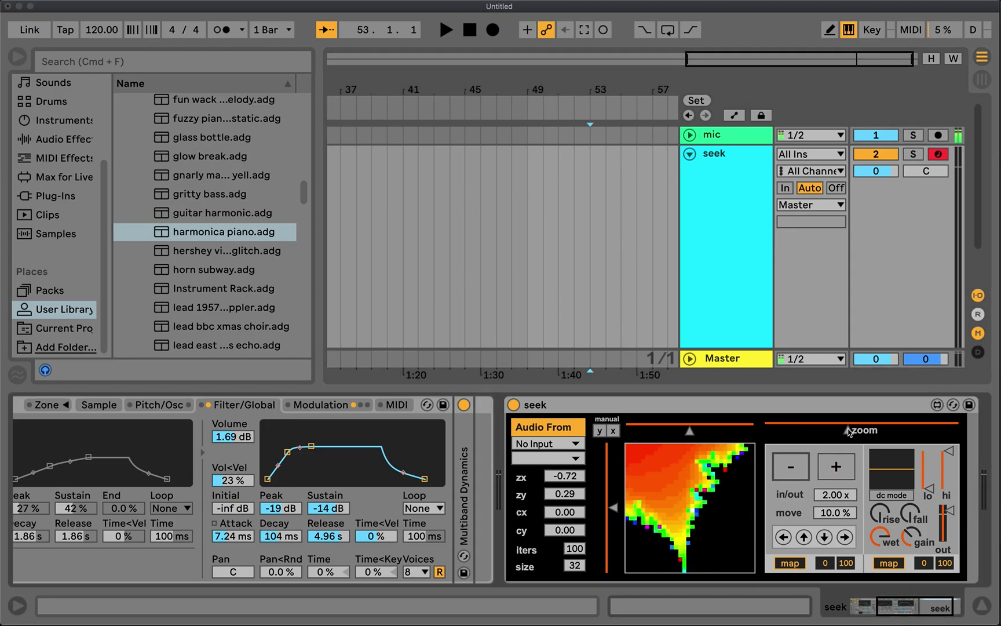
{"action": "left_click_drag", "start_coordinate": [849, 432], "coordinate": [828, 432]}
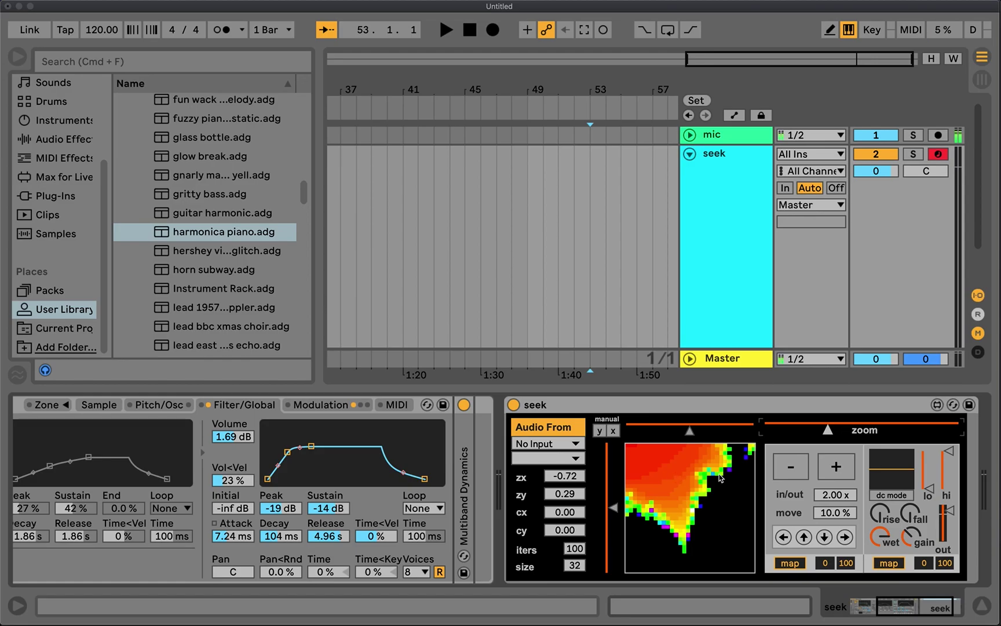
{"action": "left_click", "coordinate": [827, 475]}
{"action": "left_click", "coordinate": [826, 475]}
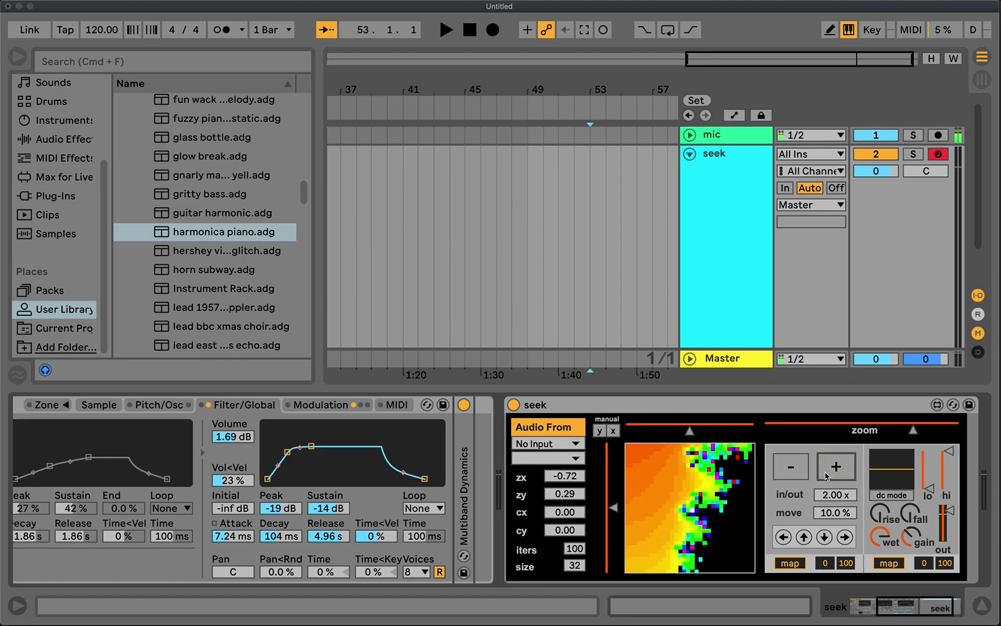
{"action": "left_click", "coordinate": [827, 475]}
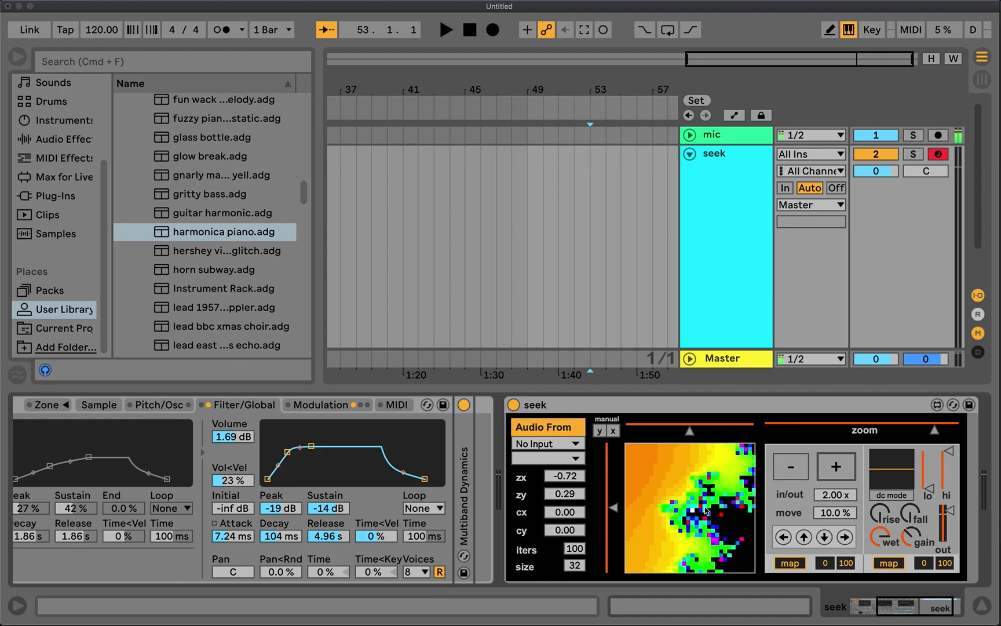
{"action": "left_click", "coordinate": [789, 469]}
{"action": "left_click", "coordinate": [788, 470]}
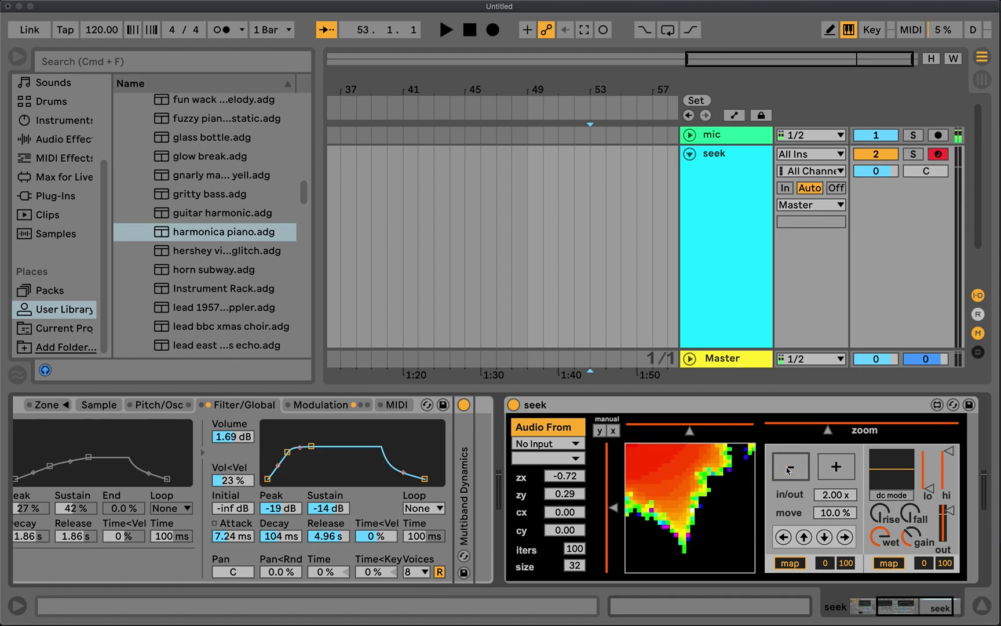
{"action": "left_click", "coordinate": [788, 470]}
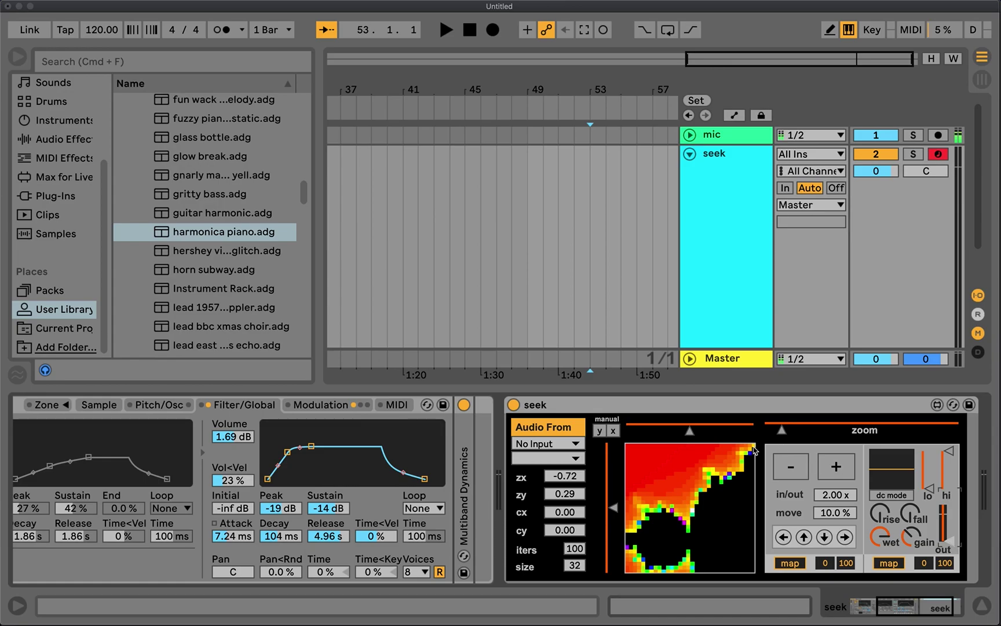
Enable manual x and y on seek and position the seek point on the fractal
{"action": "left_click", "coordinate": [599, 430]}
{"action": "left_click", "coordinate": [613, 431]}
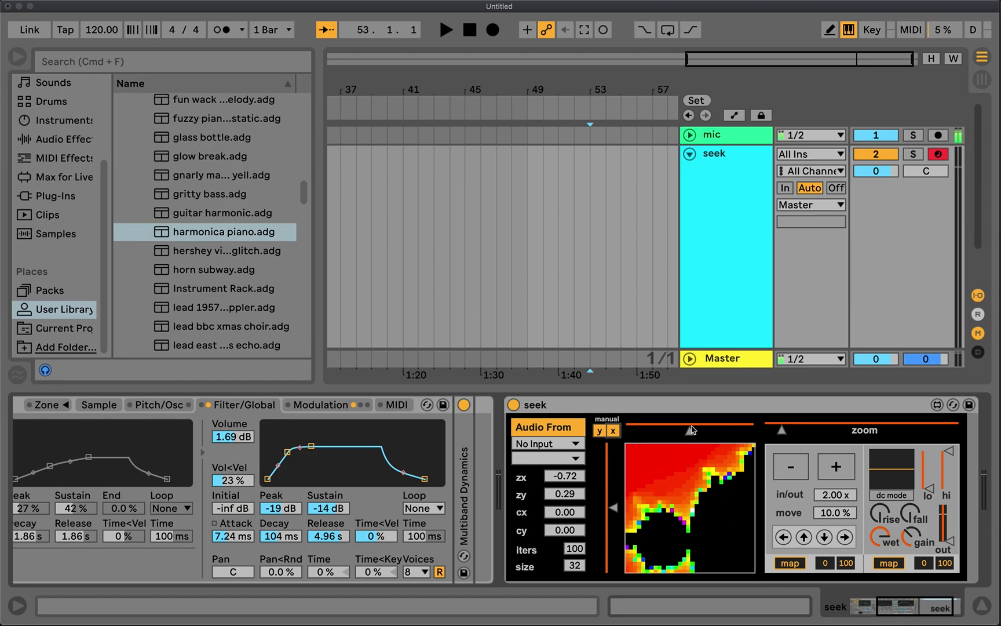
{"action": "left_click_drag", "start_coordinate": [688, 430], "coordinate": [653, 430]}
{"action": "mouse_move", "coordinate": [622, 509]}
{"action": "left_mouse_down"}
{"action": "mouse_move", "coordinate": [622, 493]}
{"action": "mouse_move", "coordinate": [623, 554]}
{"action": "mouse_move", "coordinate": [623, 464]}
{"action": "mouse_move", "coordinate": [615, 494]}
{"action": "mouse_move", "coordinate": [616, 482]}
{"action": "left_mouse_up"}
{"action": "left_click", "coordinate": [612, 431]}
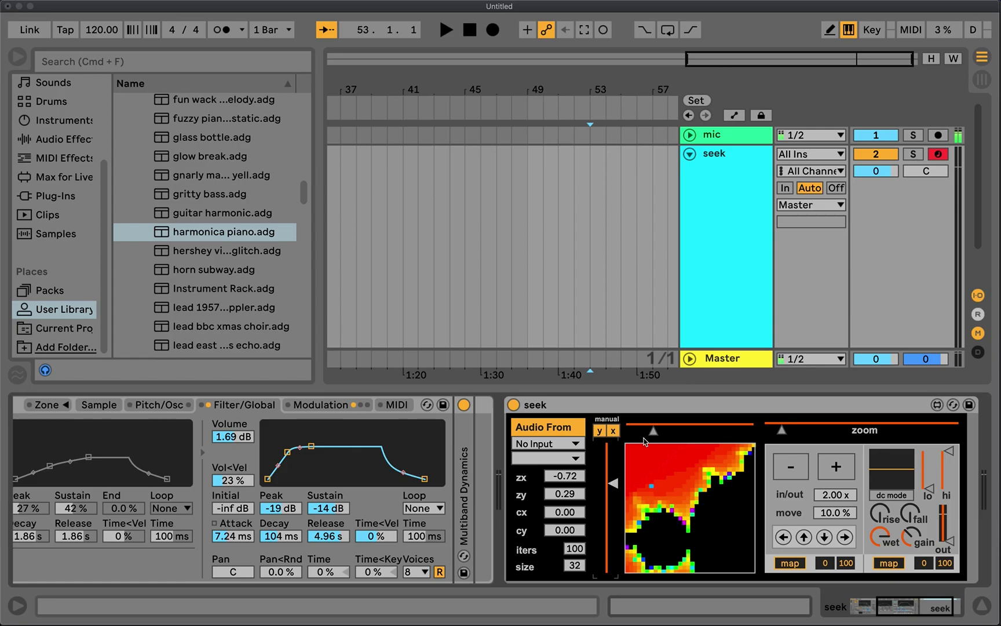
Turn on dc mode, raise the out level, and shift the manual x position right
{"action": "left_click", "coordinate": [898, 496]}
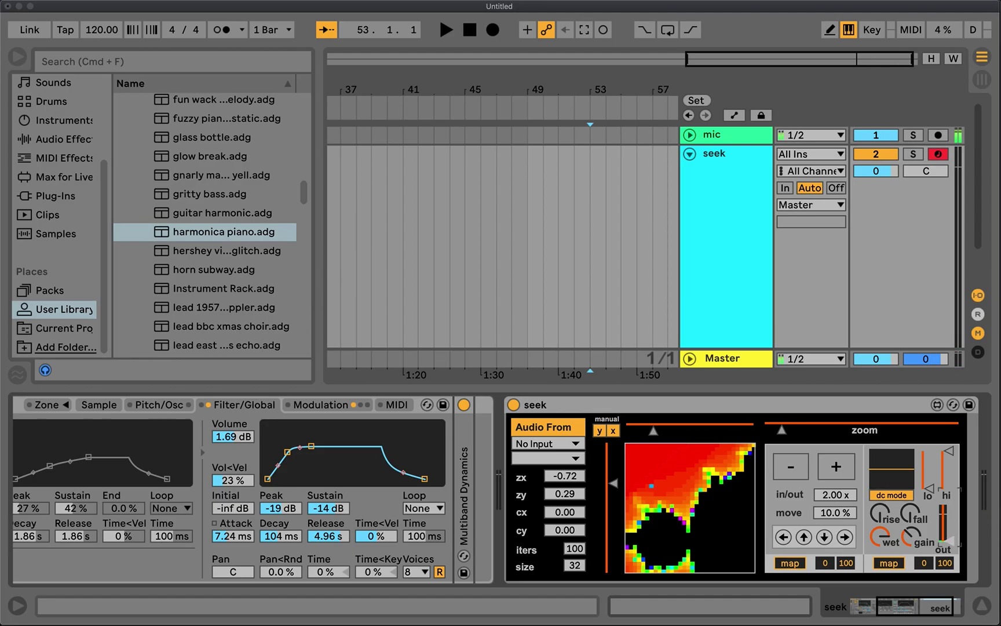
{"action": "left_click_drag", "start_coordinate": [950, 540], "coordinate": [950, 510]}
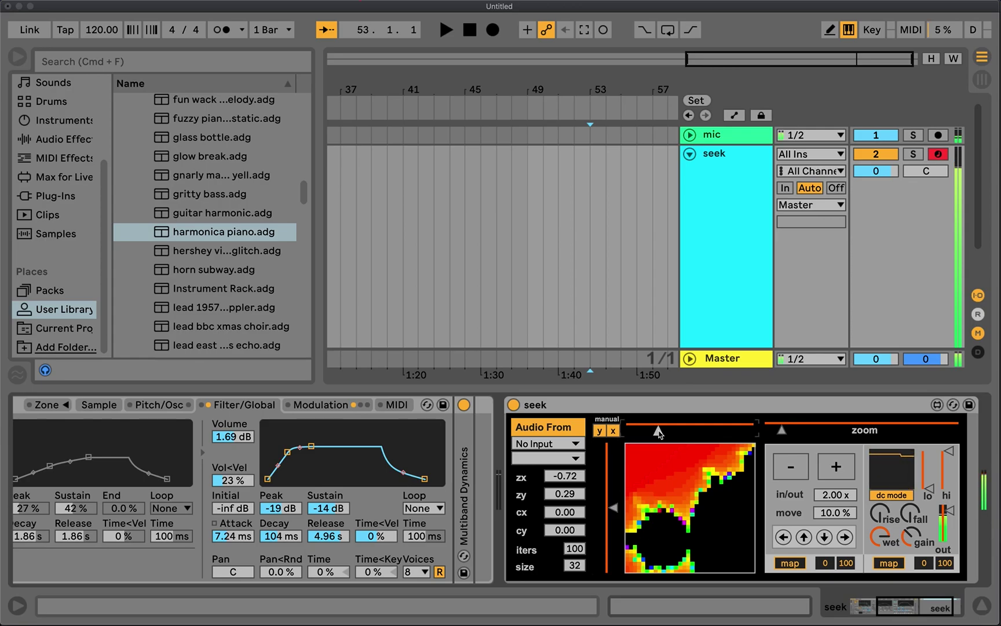
{"action": "mouse_move", "coordinate": [659, 432]}
{"action": "left_mouse_down"}
{"action": "mouse_move", "coordinate": [692, 432]}
{"action": "mouse_move", "coordinate": [676, 432]}
{"action": "left_mouse_up"}
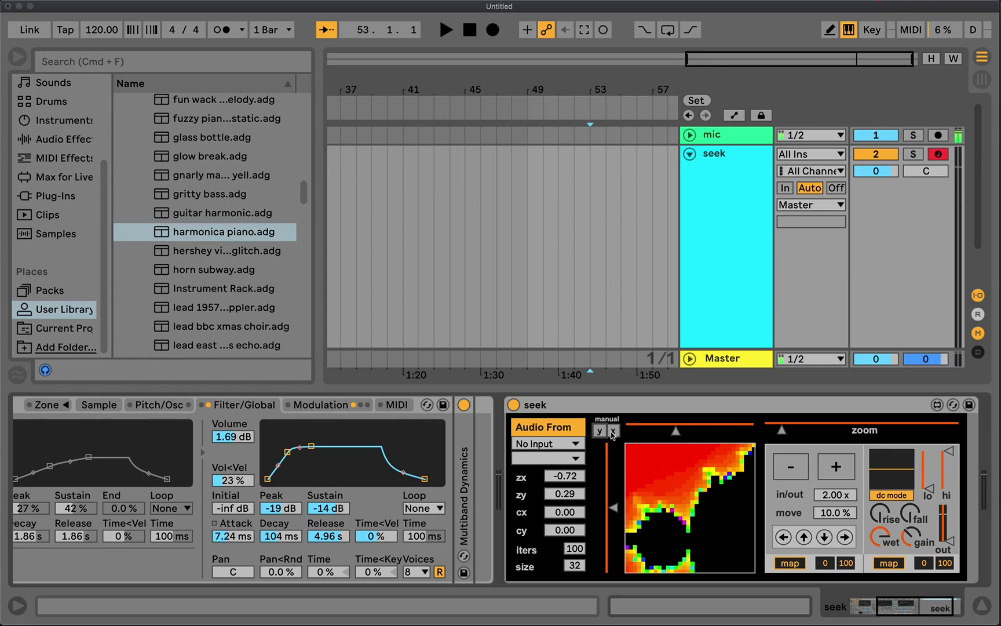
Zoom the seek fractal in one level and switch dc mode off
{"action": "left_click", "coordinate": [845, 476]}
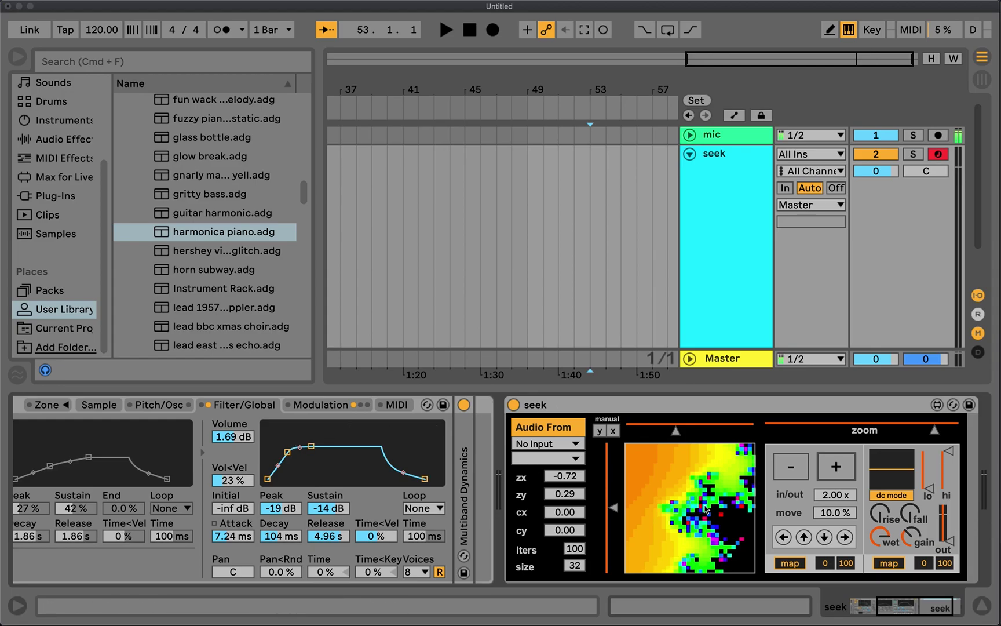
{"action": "left_click", "coordinate": [902, 495]}
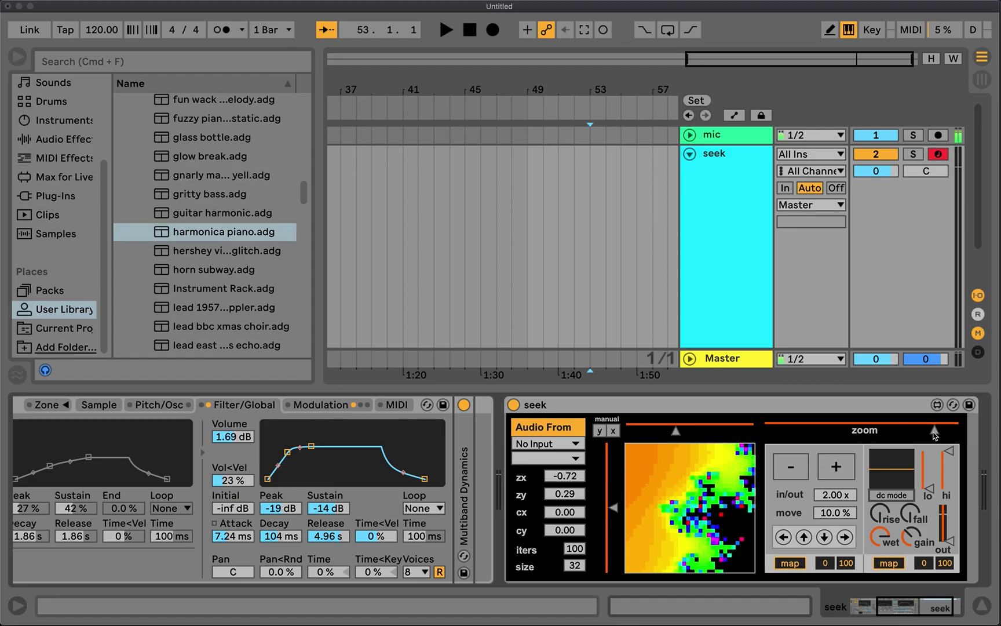
Zoom the fractal fully out with the slider, then set zx to -0.33 and zy to 0.60
{"action": "left_click_drag", "start_coordinate": [934, 432], "coordinate": [766, 430]}
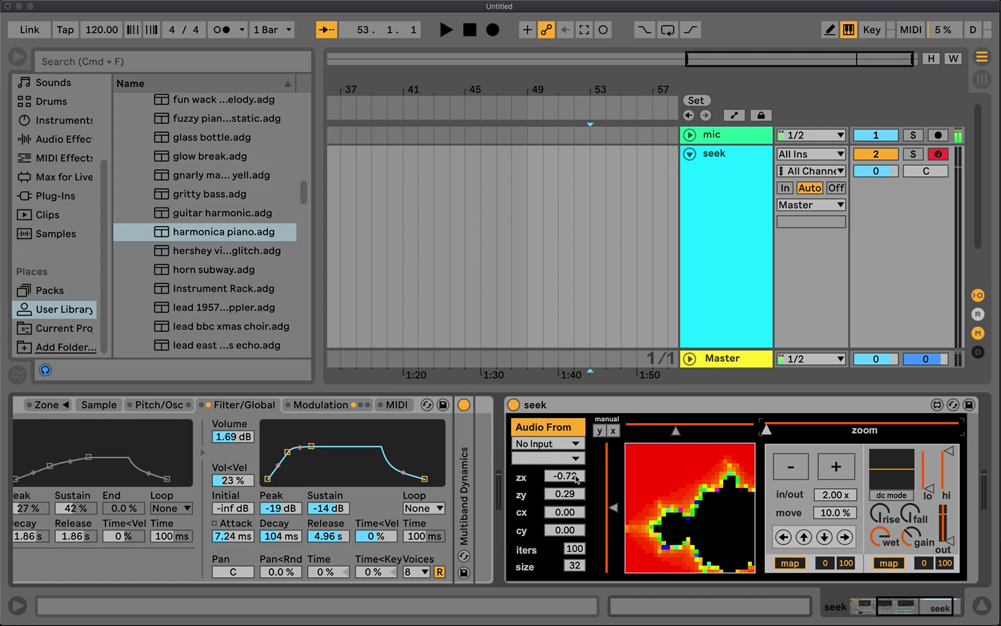
{"action": "left_click_drag", "start_coordinate": [576, 478], "coordinate": [576, 456]}
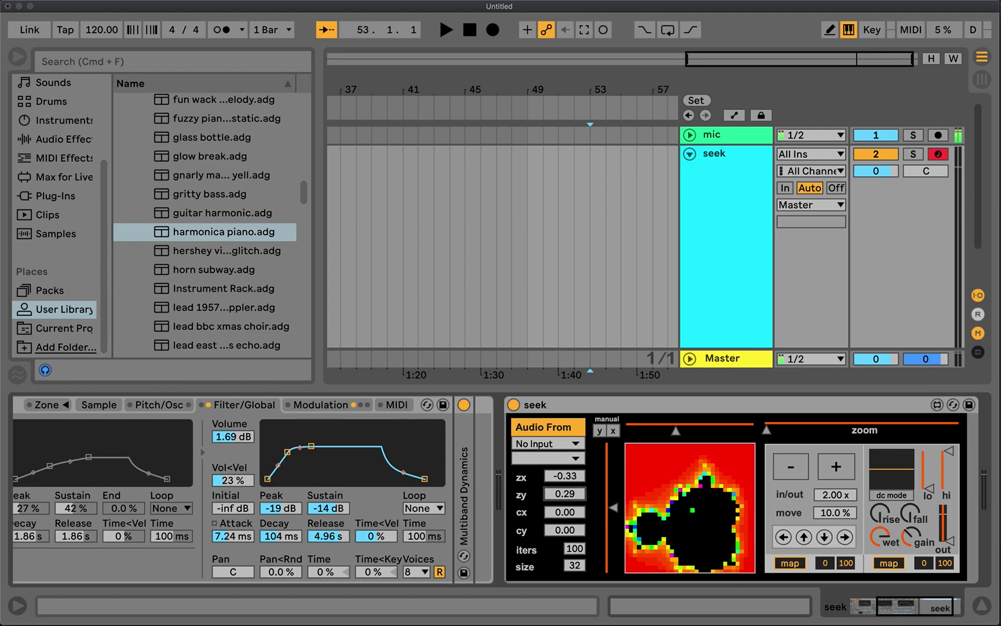
{"action": "mouse_move", "coordinate": [575, 494]}
{"action": "left_mouse_down"}
{"action": "mouse_move", "coordinate": [576, 472]}
{"action": "mouse_move", "coordinate": [572, 497]}
{"action": "left_mouse_up"}
Zoom into the fractal while adjusting zy, settling it at 0.64
{"action": "left_click", "coordinate": [836, 474]}
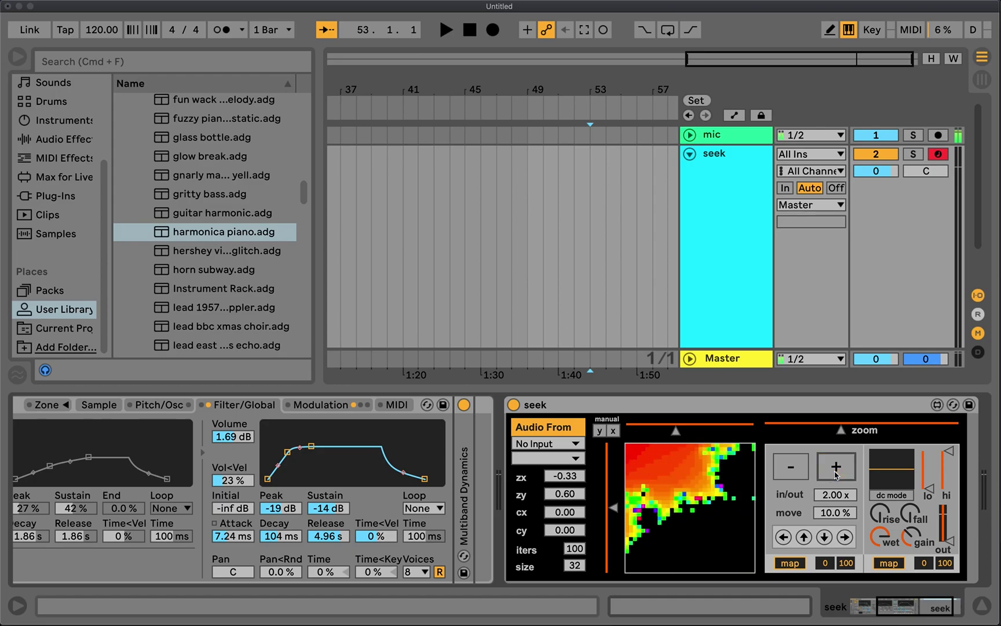
{"action": "left_click_drag", "start_coordinate": [573, 493], "coordinate": [577, 494]}
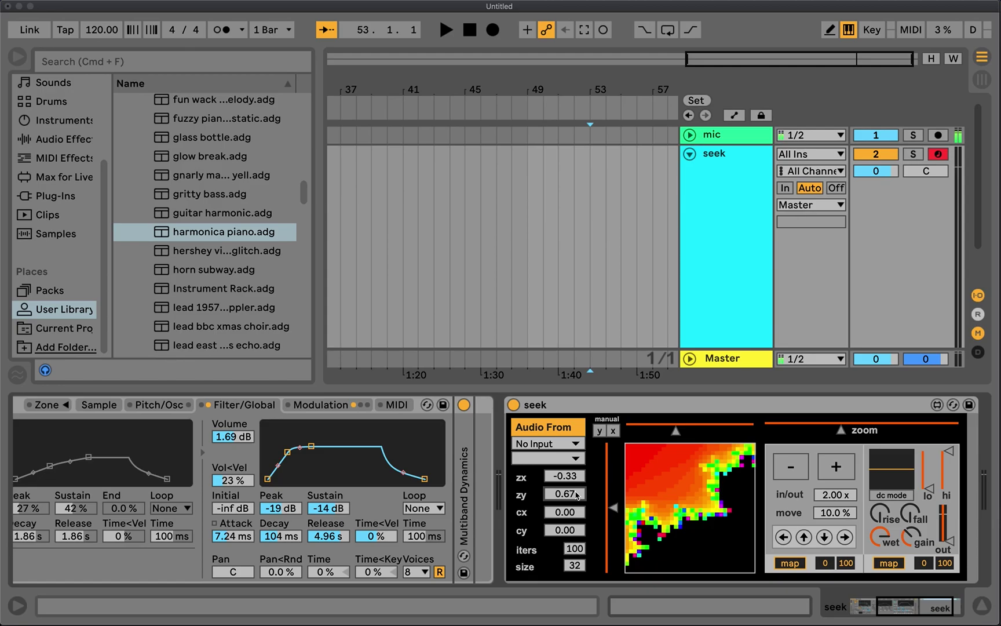
{"action": "left_click", "coordinate": [834, 477]}
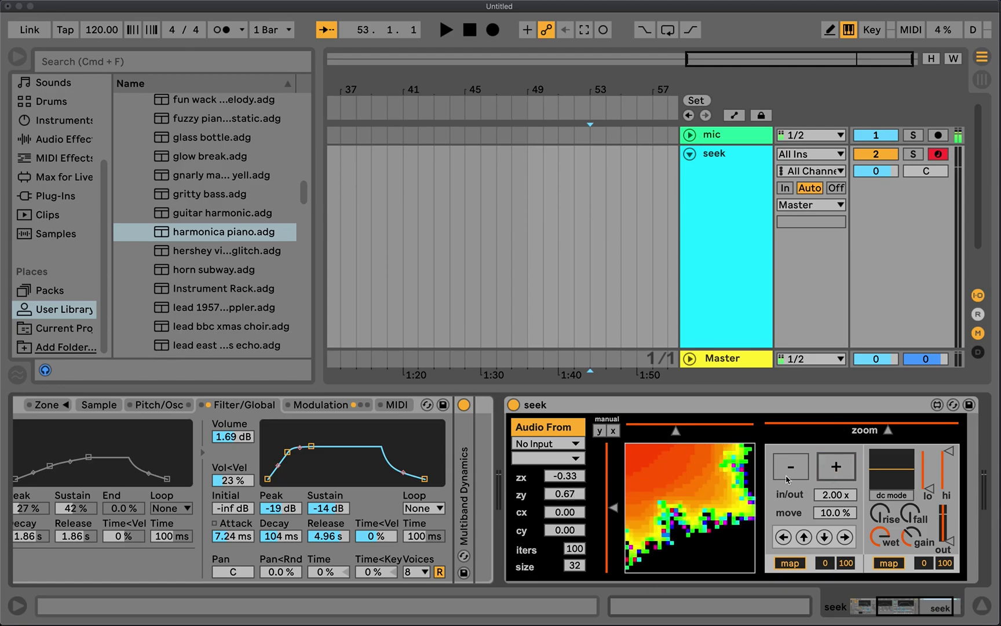
{"action": "left_click", "coordinate": [824, 538]}
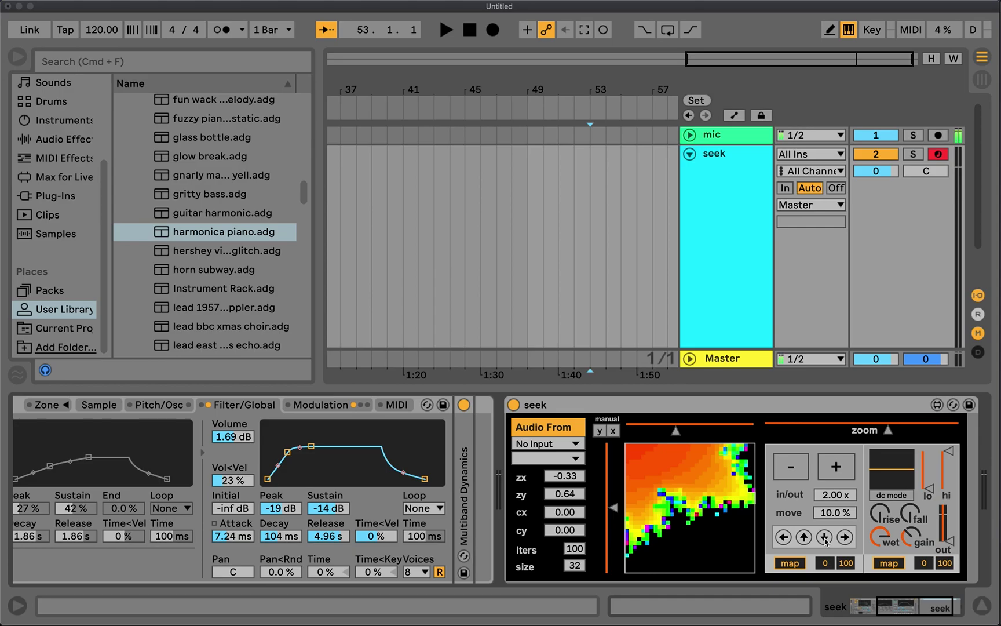
Zoom back out to a small shape and shift the cx value
{"action": "left_click", "coordinate": [790, 465]}
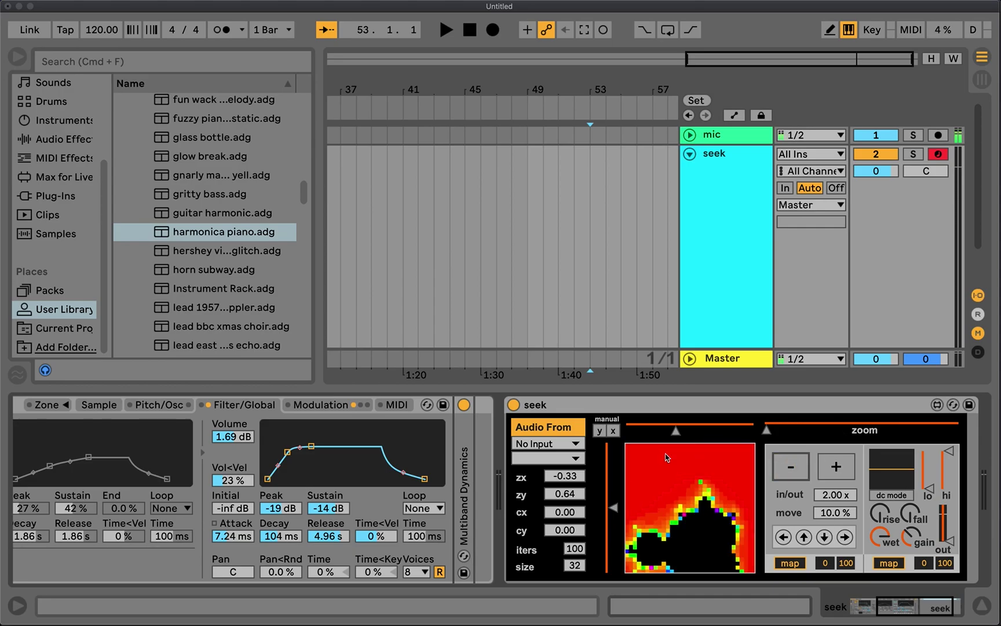
{"action": "left_click", "coordinate": [836, 466]}
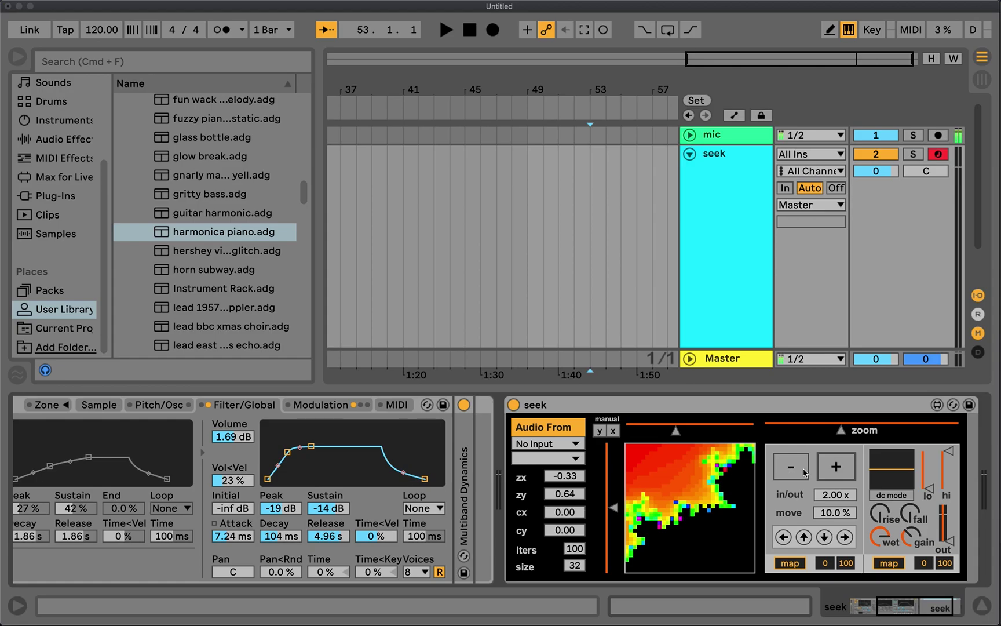
{"action": "left_click", "coordinate": [803, 471]}
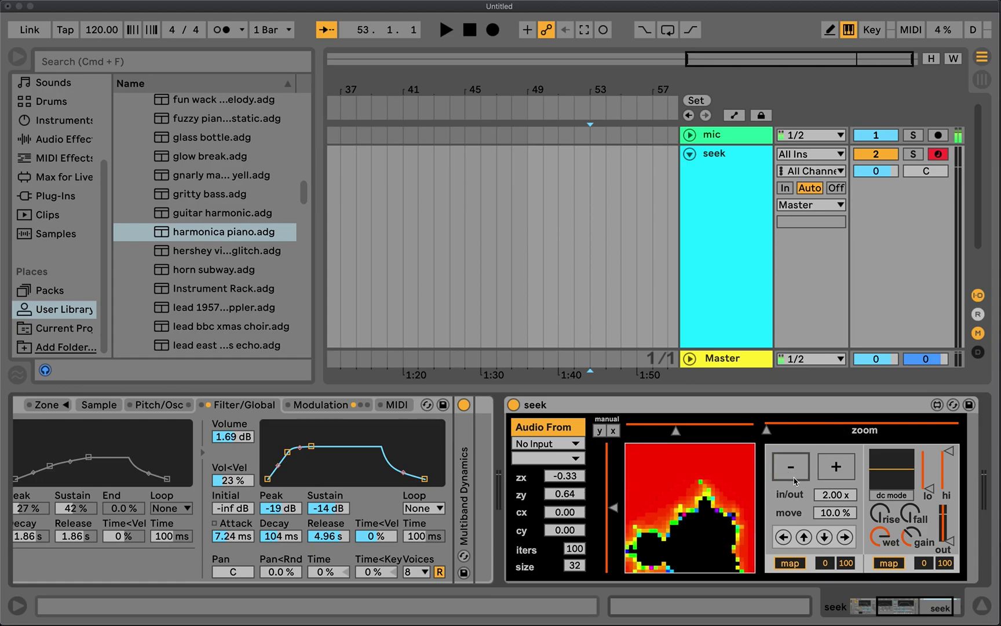
{"action": "left_click", "coordinate": [796, 480]}
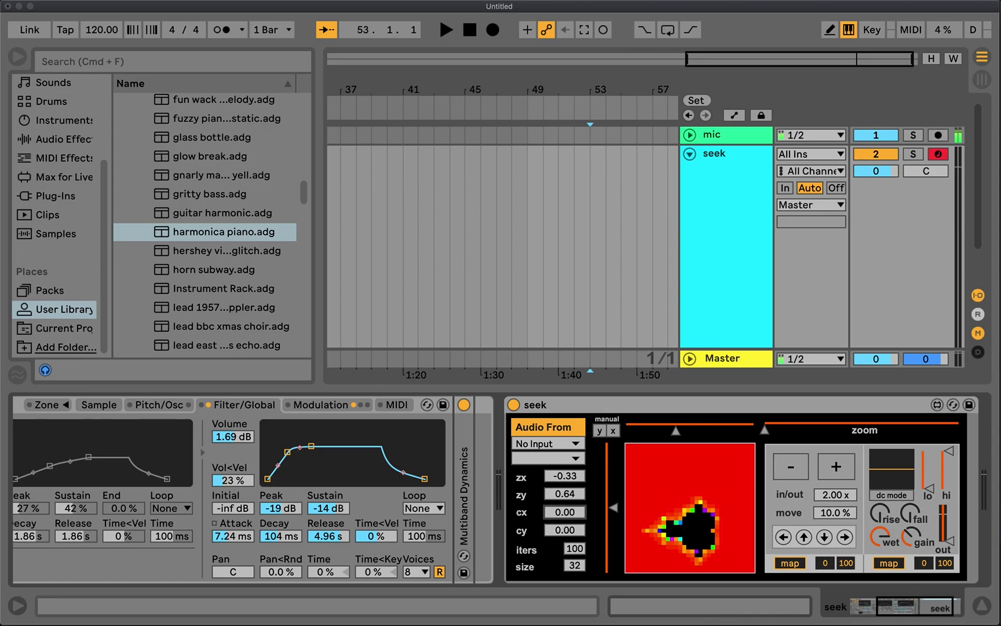
{"action": "left_click_drag", "start_coordinate": [565, 512], "coordinate": [565, 535]}
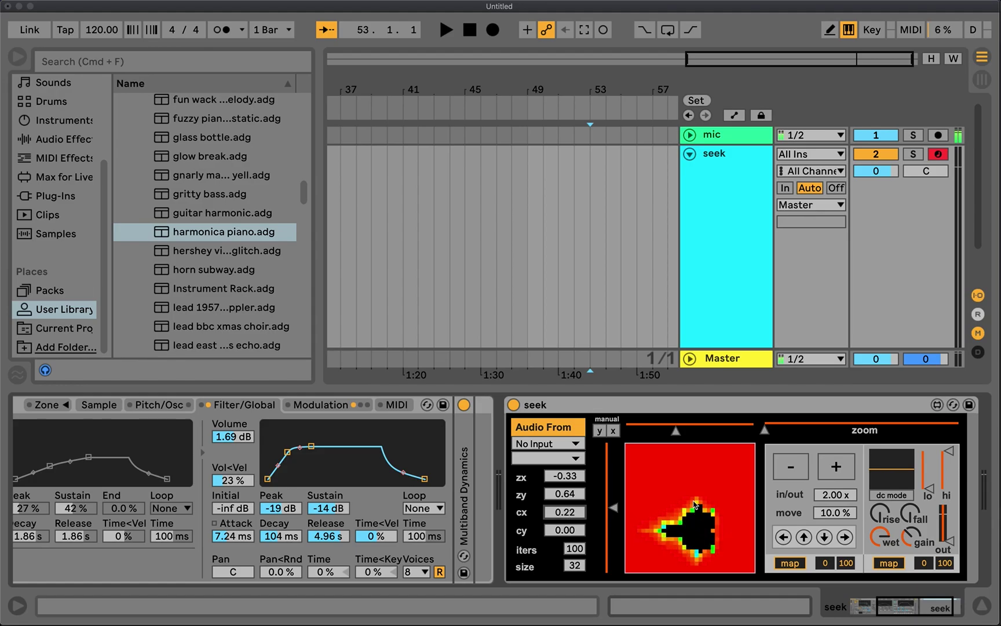
Zoom in one level, bring cx to 0.00, and lower then raise the iteration count
{"action": "left_click", "coordinate": [834, 467]}
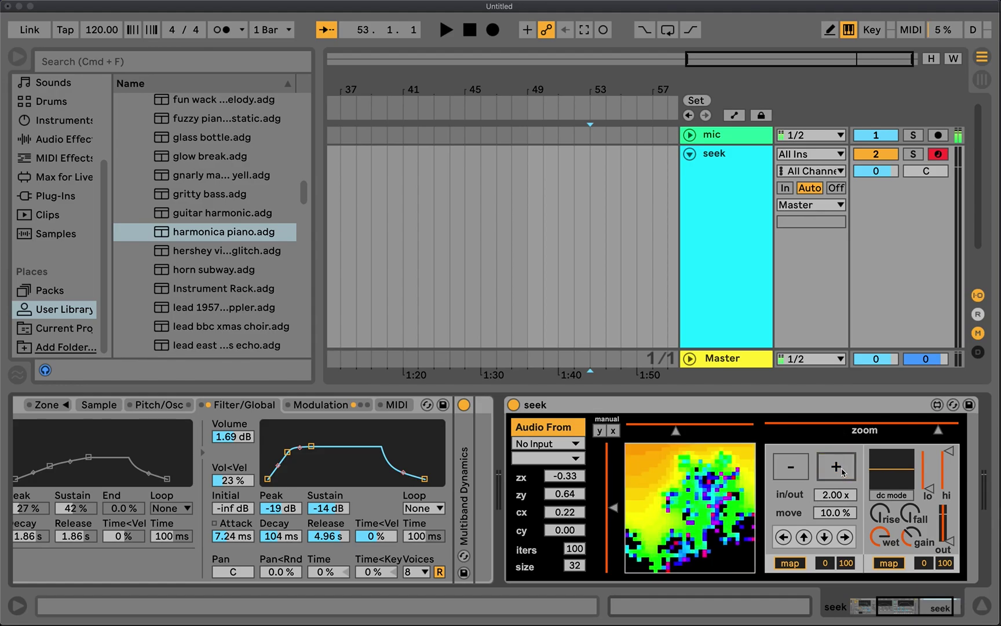
{"action": "left_click", "coordinate": [572, 512]}
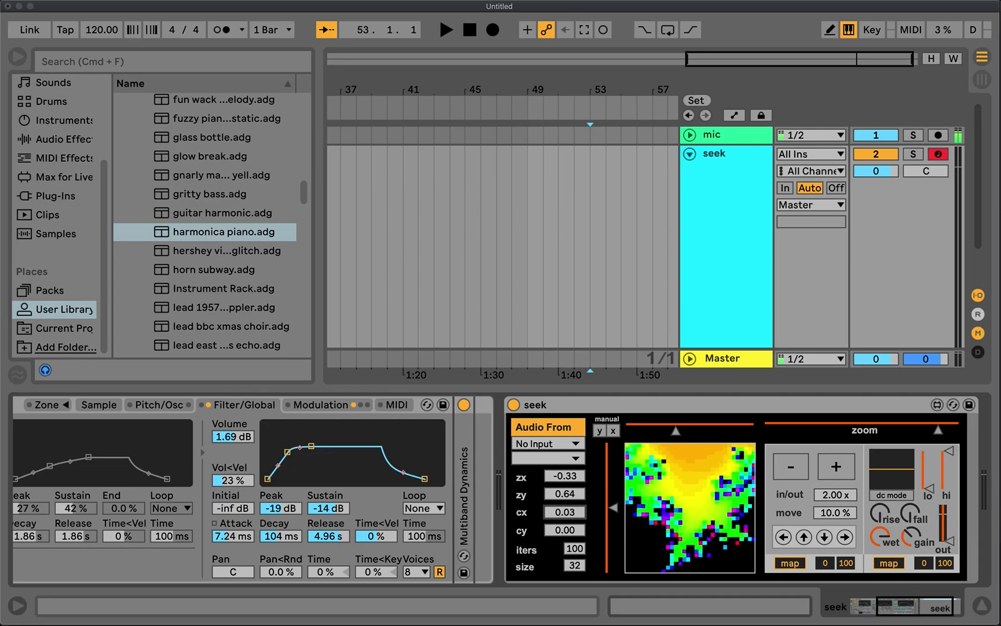
{"action": "left_click_drag", "start_coordinate": [572, 512], "coordinate": [575, 530]}
{"action": "left_click_drag", "start_coordinate": [581, 551], "coordinate": [582, 569]}
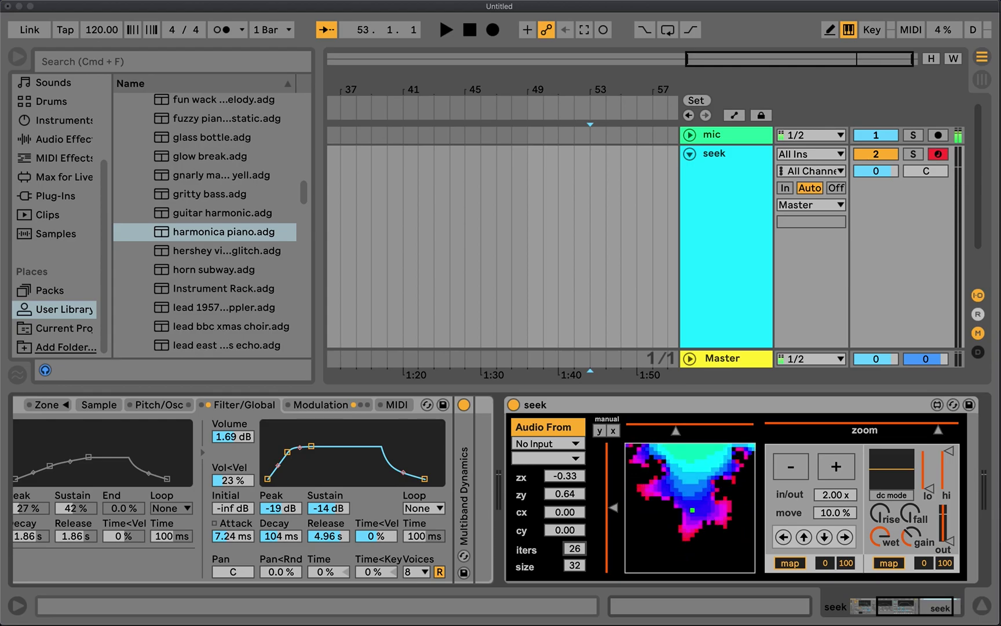
{"action": "mouse_move", "coordinate": [581, 571]}
{"action": "left_mouse_down"}
{"action": "mouse_move", "coordinate": [581, 542]}
{"action": "mouse_move", "coordinate": [577, 565]}
{"action": "left_mouse_up"}
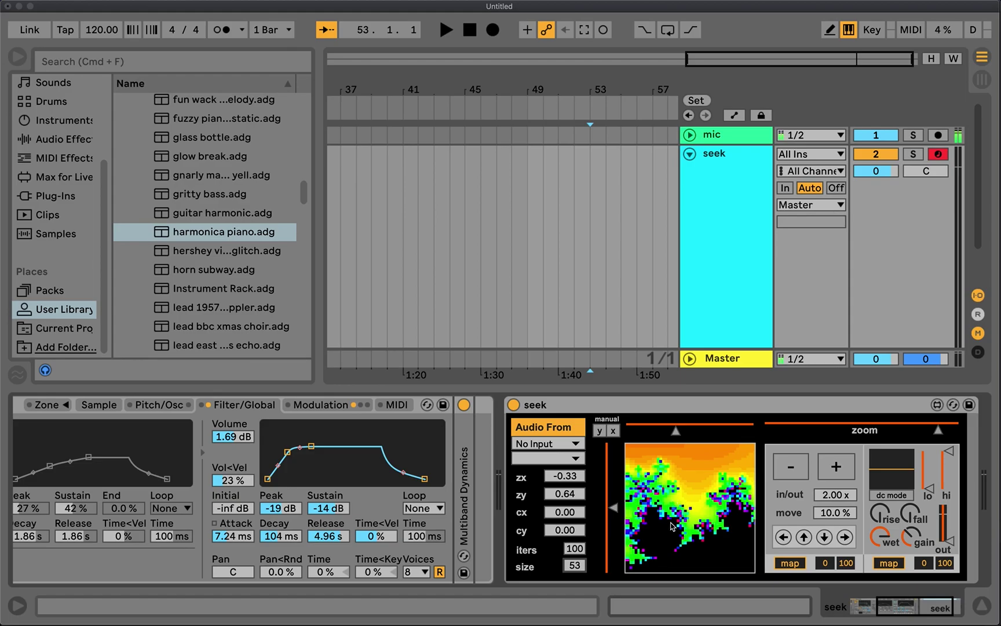
Set the fractal size back to 32
{"action": "left_click", "coordinate": [574, 567]}
{"action": "type", "text": "32"}
{"action": "key", "text": "Return"}
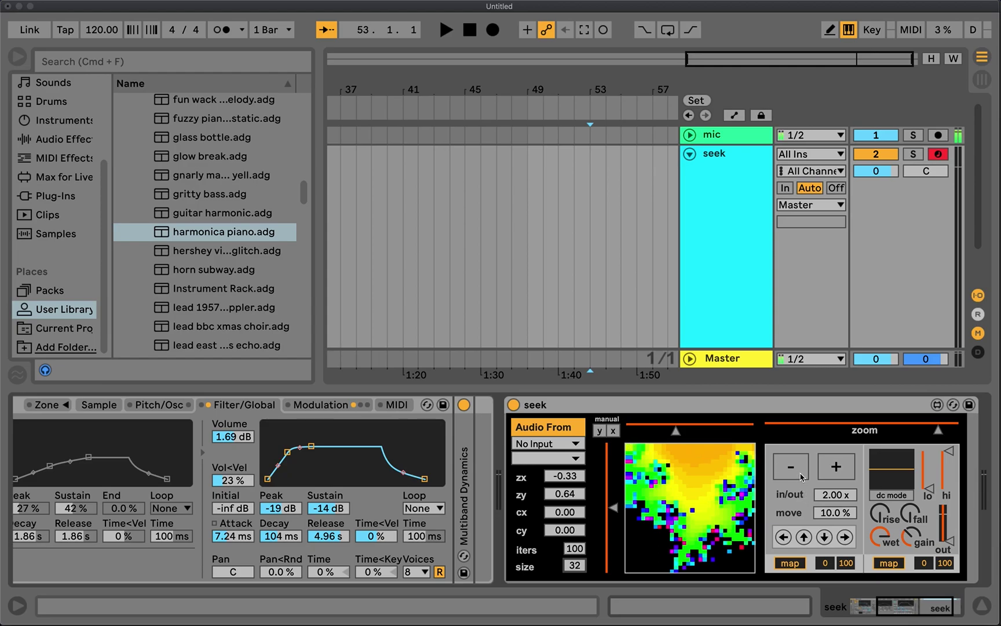
Set the zoom rate to 1.13 x, testing it by zooming in and back out
{"action": "left_click", "coordinate": [837, 495]}
{"action": "mouse_move", "coordinate": [837, 496]}
{"action": "left_mouse_down"}
{"action": "mouse_move", "coordinate": [837, 524]}
{"action": "mouse_move", "coordinate": [838, 510]}
{"action": "left_mouse_up"}
{"action": "left_click", "coordinate": [835, 470]}
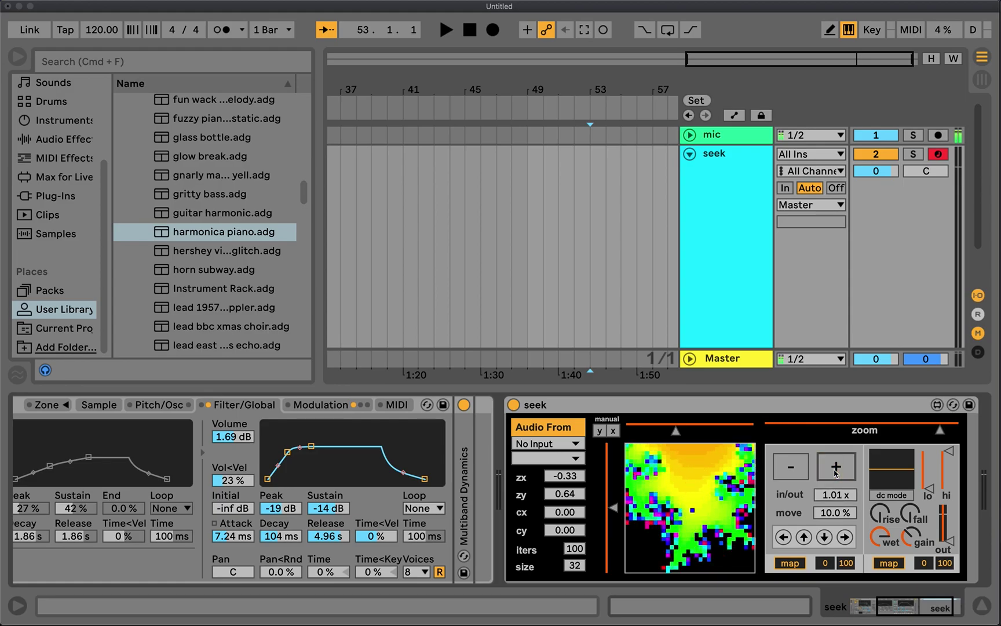
{"action": "left_click", "coordinate": [835, 470]}
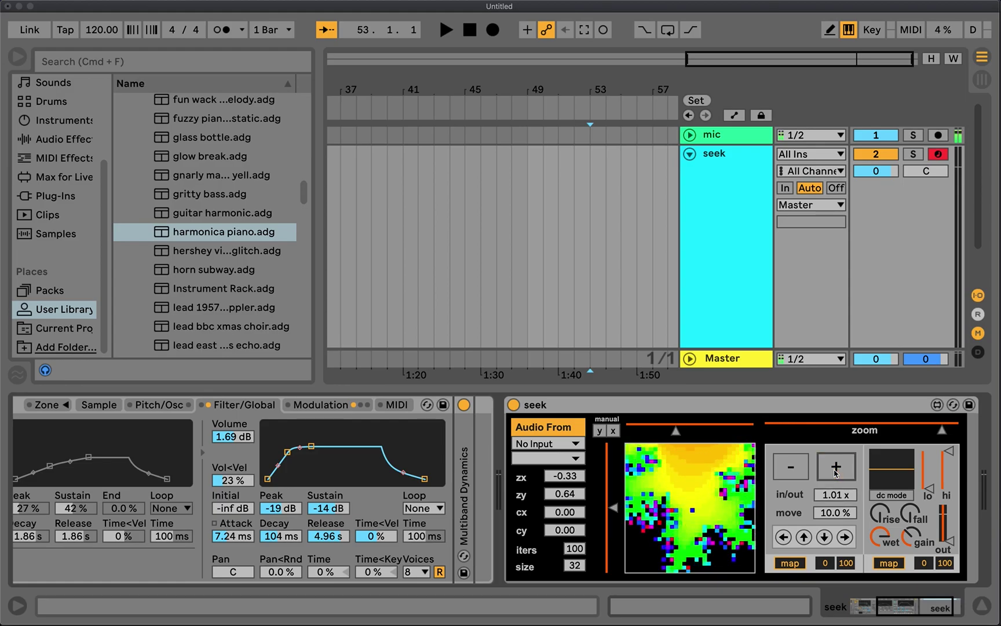
{"action": "left_click", "coordinate": [838, 497]}
{"action": "left_click_drag", "start_coordinate": [837, 497], "coordinate": [837, 490]}
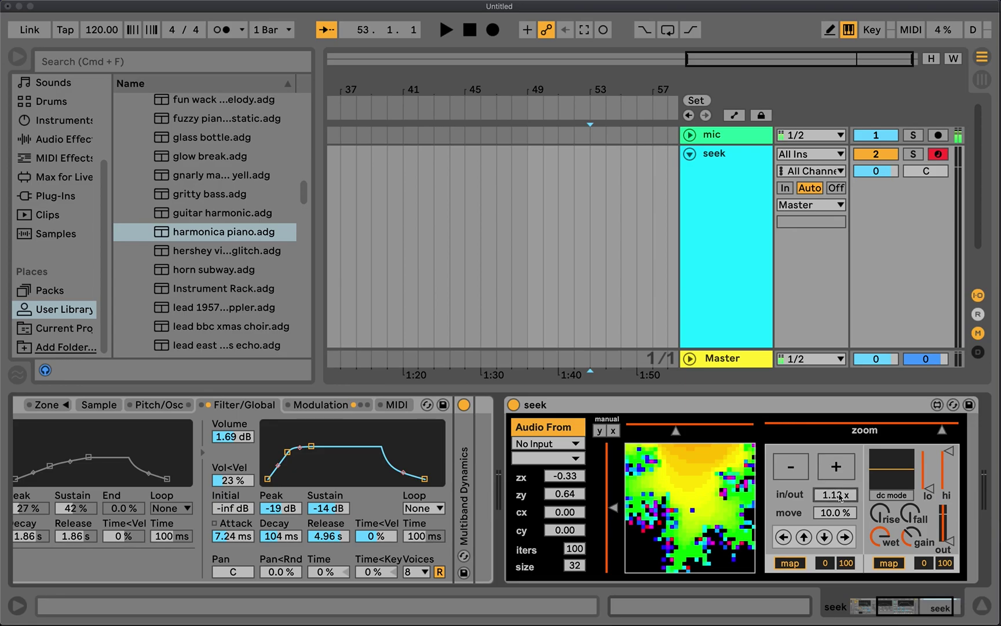
{"action": "left_click", "coordinate": [795, 468]}
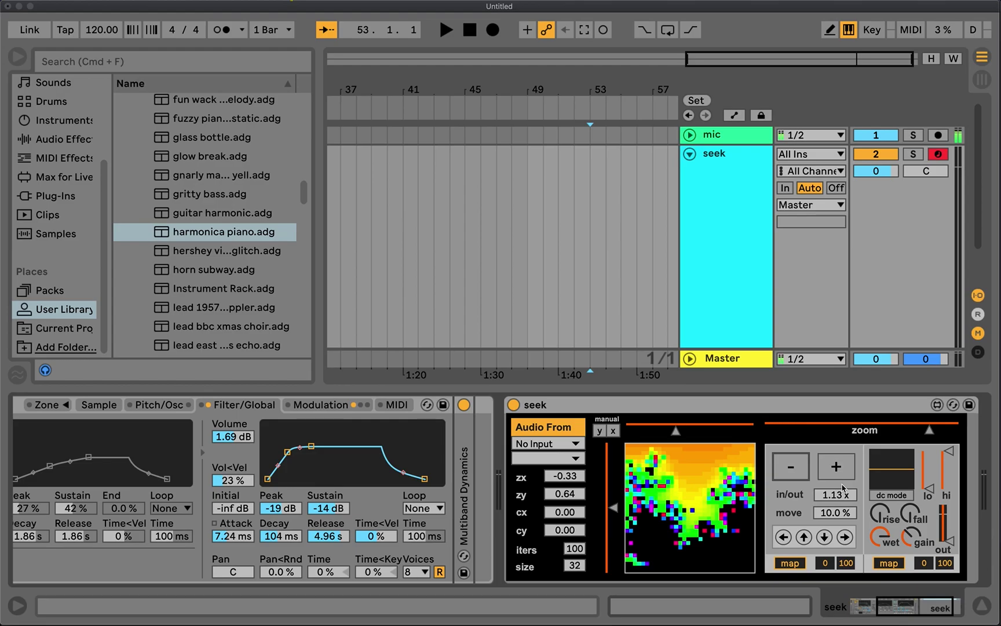
Set the move step to 4.49 % and pan the fractal until zx reads -0.36
{"action": "left_click", "coordinate": [783, 537]}
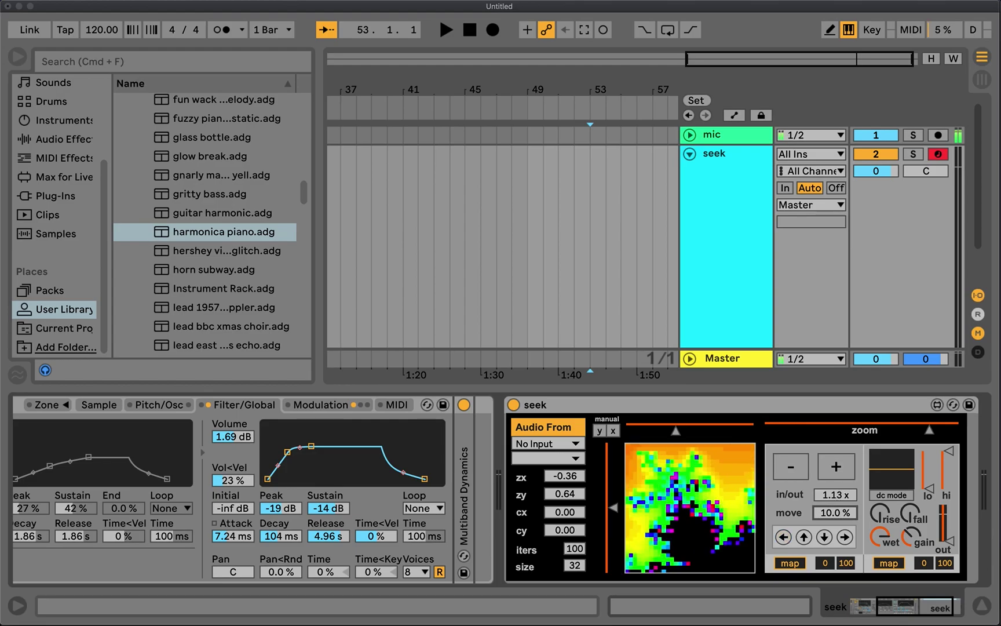
{"action": "left_click_drag", "start_coordinate": [835, 512], "coordinate": [835, 538]}
{"action": "left_click", "coordinate": [783, 537]}
{"action": "left_click", "coordinate": [846, 542]}
{"action": "left_click_drag", "start_coordinate": [929, 431], "coordinate": [916, 431]}
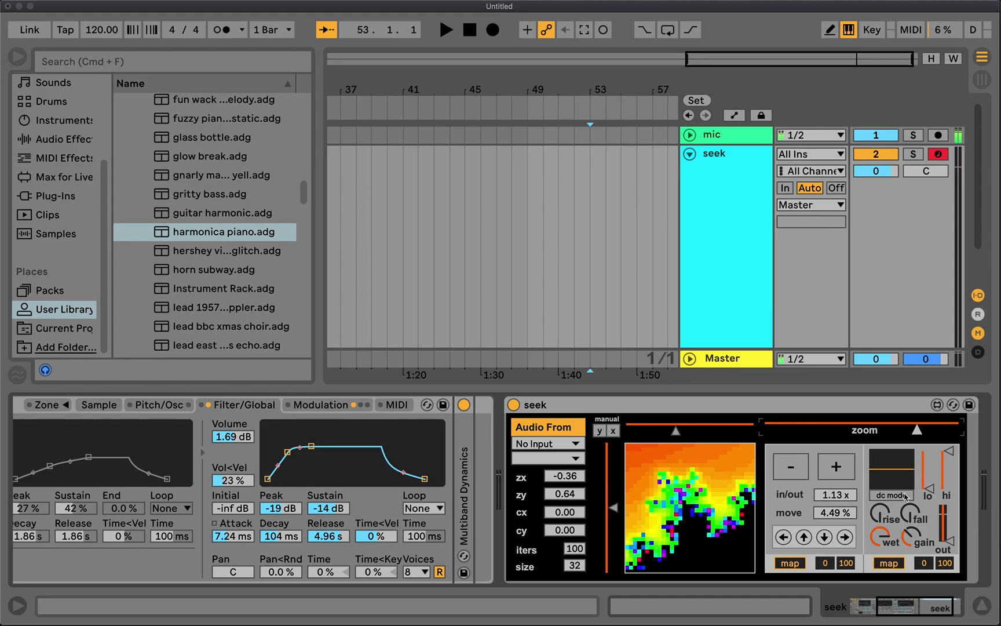
Turn on manual y control and dc mode, then steer the fractal up, right, and down
{"action": "left_click", "coordinate": [600, 431]}
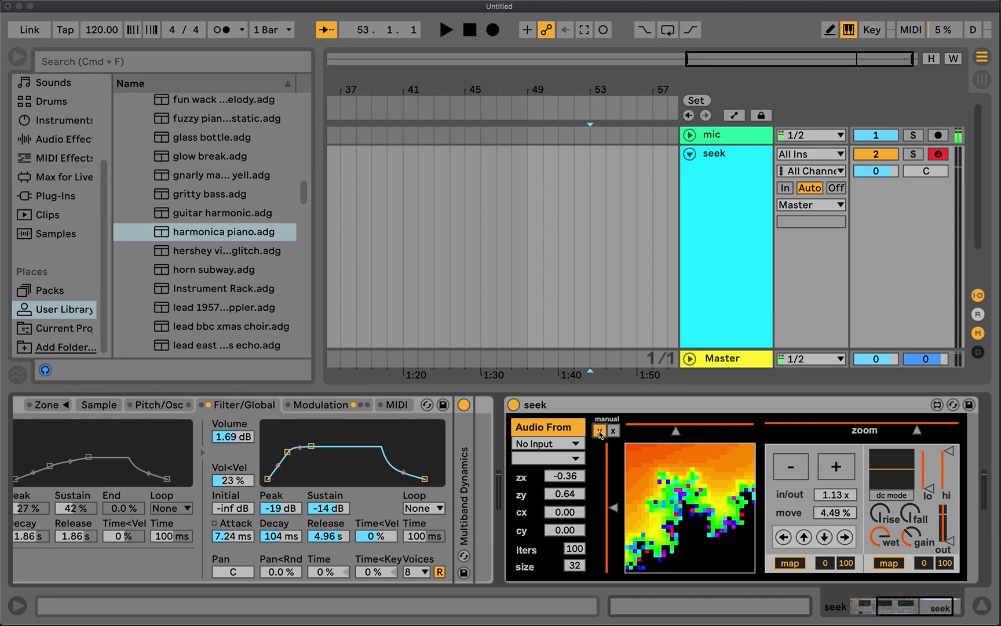
{"action": "left_click", "coordinate": [891, 496]}
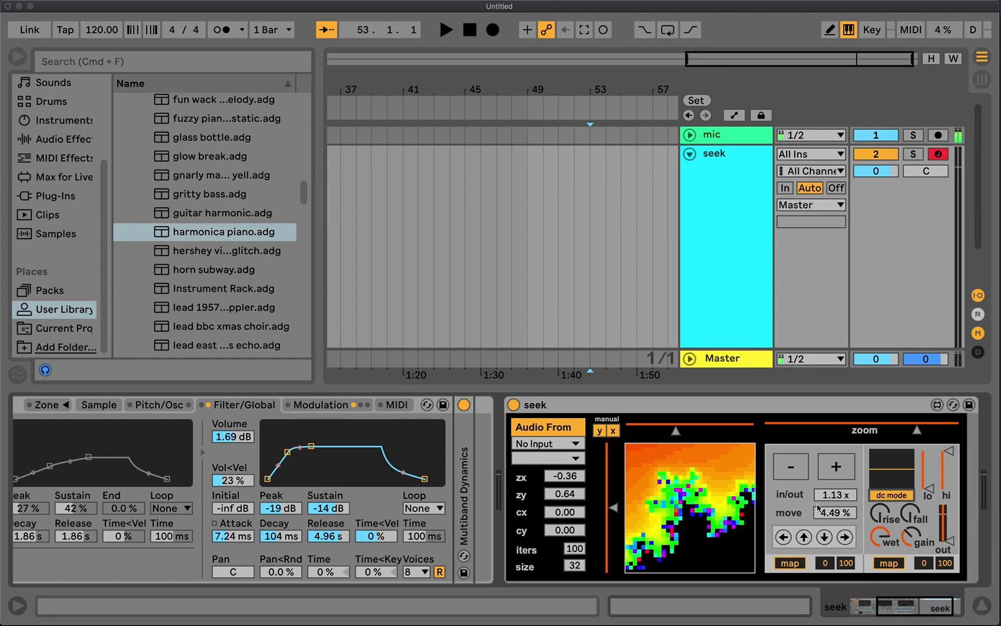
{"action": "left_click_drag", "start_coordinate": [613, 507], "coordinate": [613, 462]}
{"action": "left_click_drag", "start_coordinate": [675, 430], "coordinate": [720, 431]}
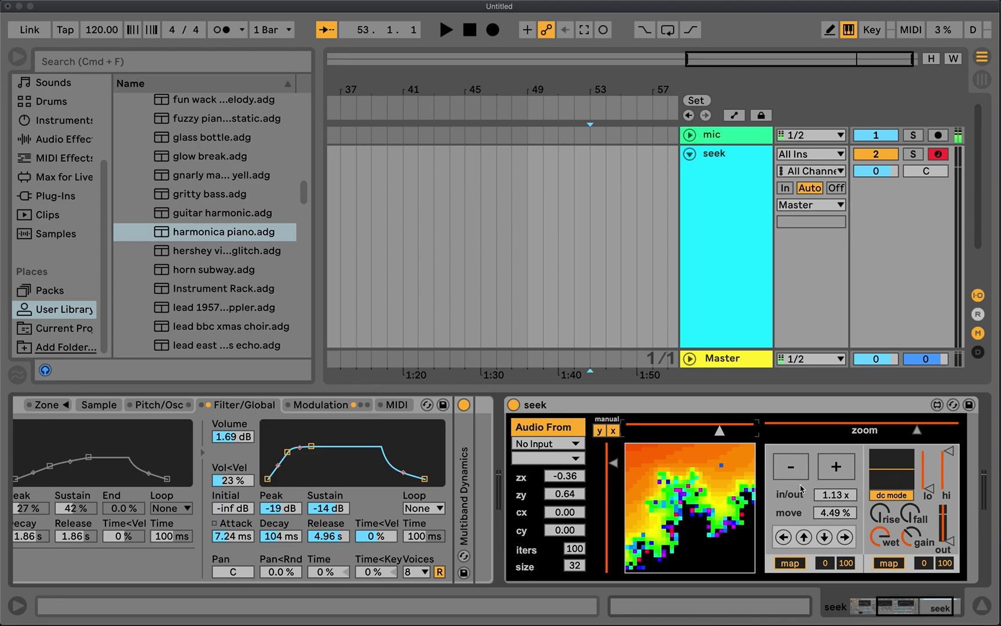
{"action": "left_click_drag", "start_coordinate": [613, 462], "coordinate": [612, 510]}
Raise the out level, nudge the y position down, and move x back left
{"action": "left_click_drag", "start_coordinate": [950, 540], "coordinate": [950, 520]}
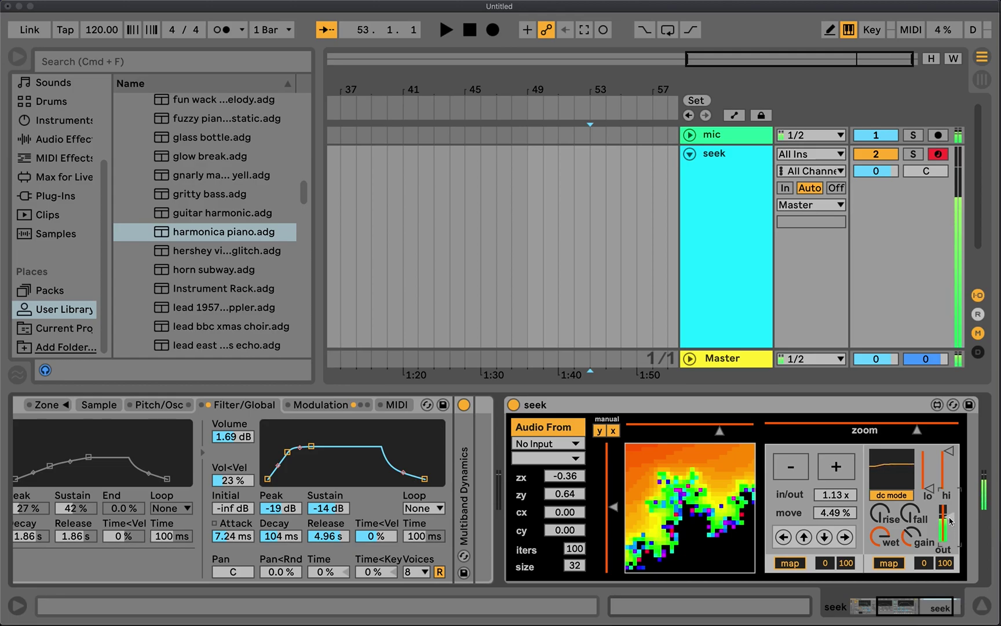
{"action": "mouse_move", "coordinate": [613, 507]}
{"action": "left_mouse_down"}
{"action": "mouse_move", "coordinate": [613, 517]}
{"action": "mouse_move", "coordinate": [613, 461]}
{"action": "mouse_move", "coordinate": [612, 531]}
{"action": "left_mouse_up"}
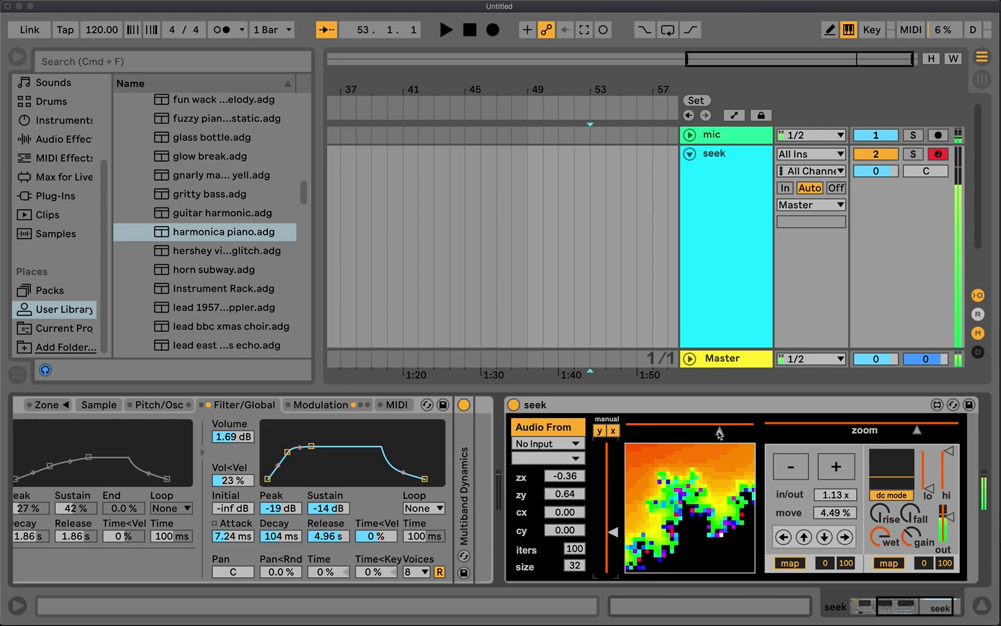
{"action": "left_click_drag", "start_coordinate": [719, 432], "coordinate": [672, 431]}
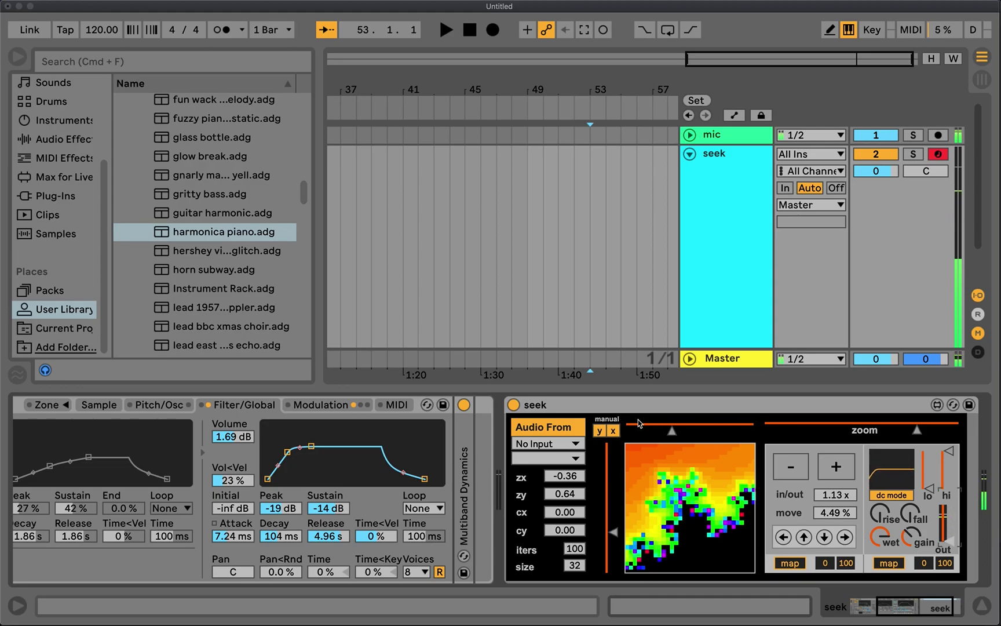
Turn manual x/y and dc mode off, raise the output, and rebalance the lo threshold
{"action": "left_click", "coordinate": [613, 431]}
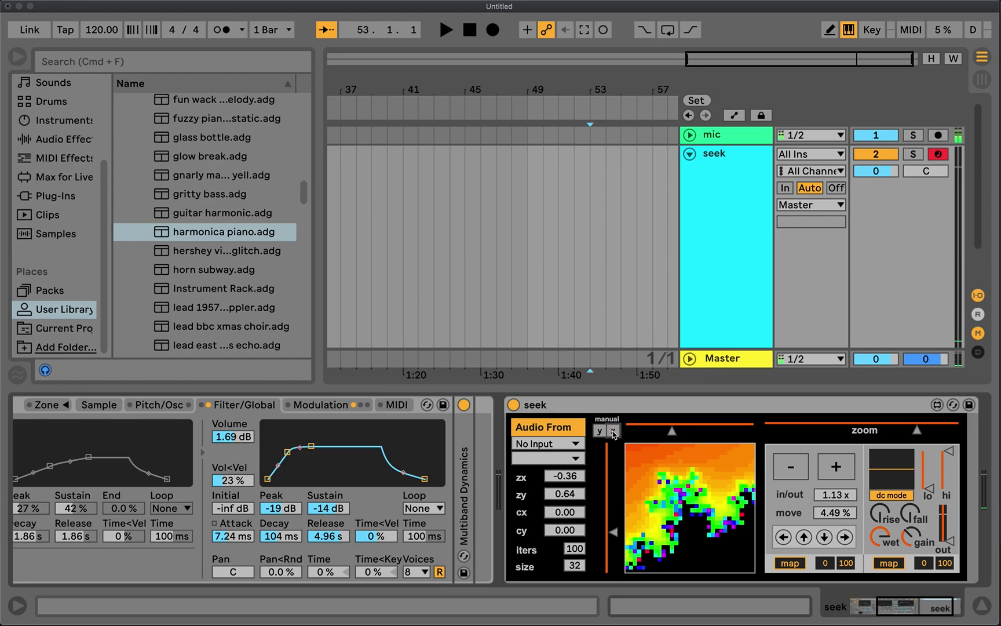
{"action": "left_click", "coordinate": [901, 496]}
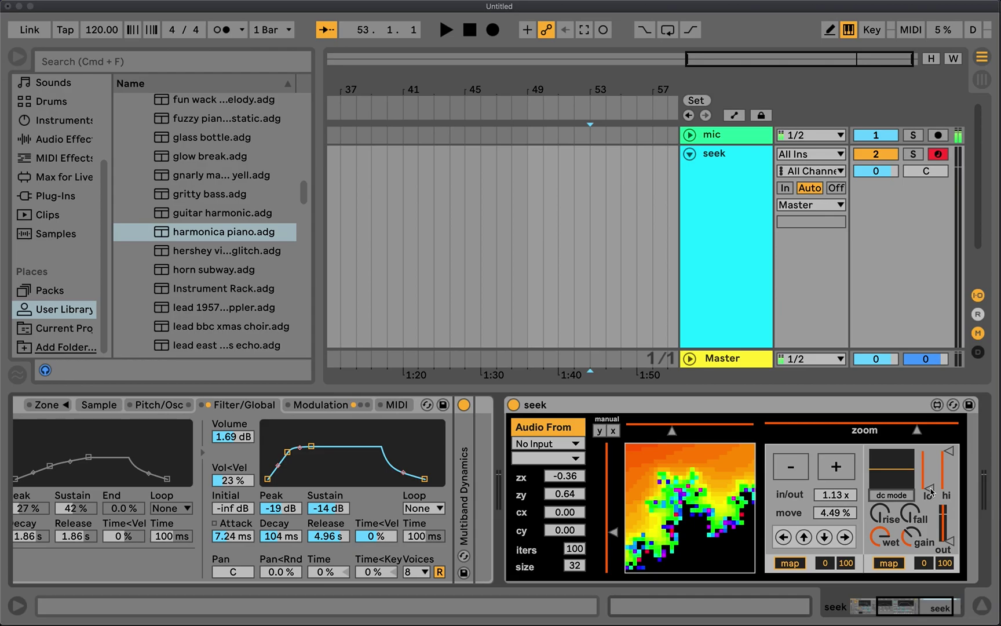
{"action": "left_click_drag", "start_coordinate": [930, 490], "coordinate": [930, 466]}
{"action": "left_click", "coordinate": [945, 452]}
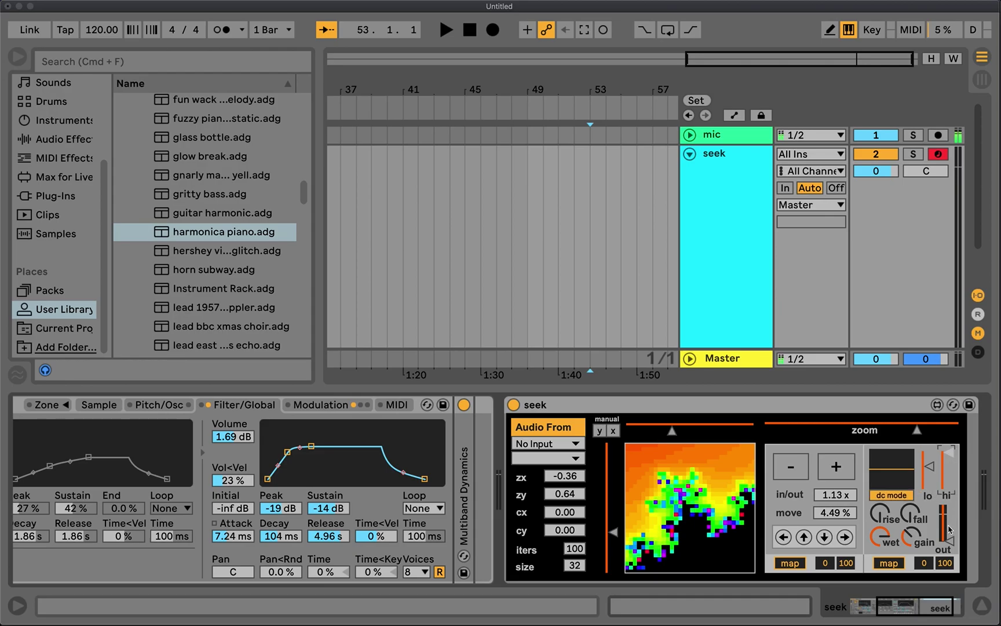
{"action": "left_click_drag", "start_coordinate": [950, 528], "coordinate": [949, 512]}
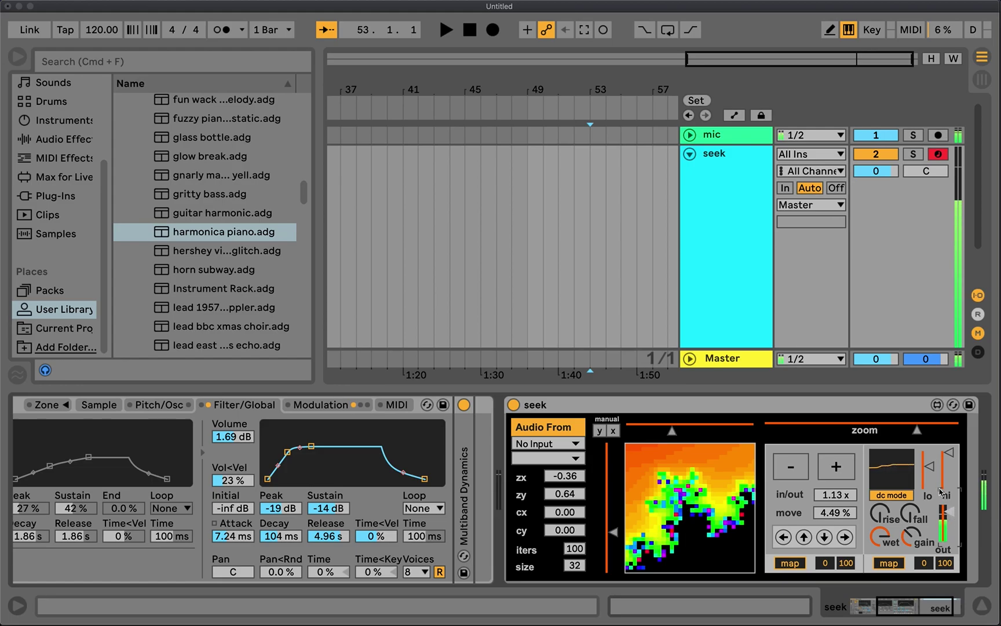
{"action": "left_click_drag", "start_coordinate": [929, 467], "coordinate": [950, 545]}
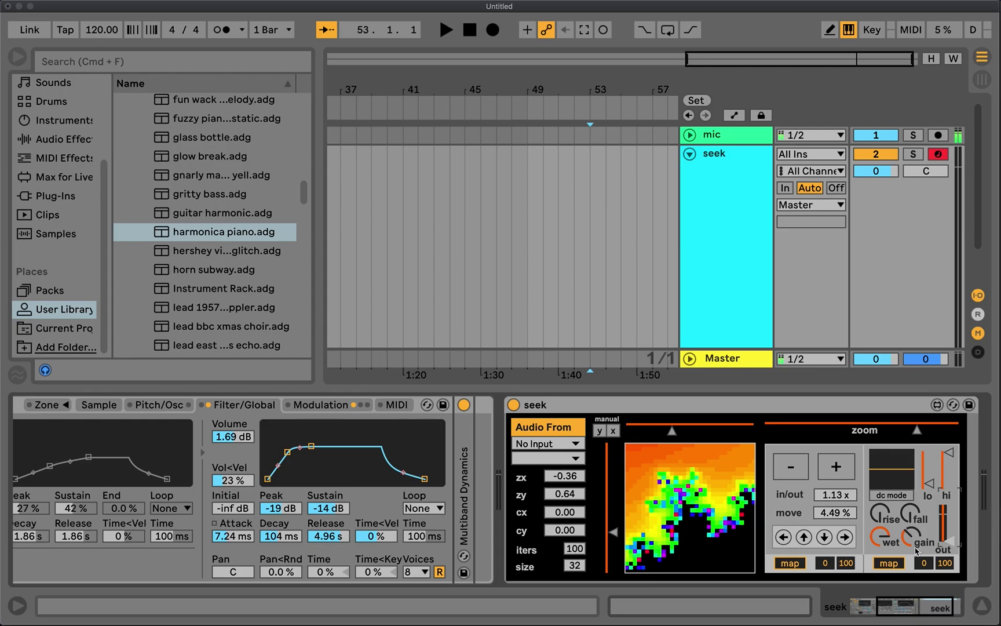
{"action": "left_click", "coordinate": [882, 536]}
{"action": "left_click_drag", "start_coordinate": [950, 544], "coordinate": [951, 517]}
{"action": "left_click_drag", "start_coordinate": [949, 514], "coordinate": [949, 546]}
{"action": "left_click", "coordinate": [790, 563]}
{"action": "left_click", "coordinate": [877, 172]}
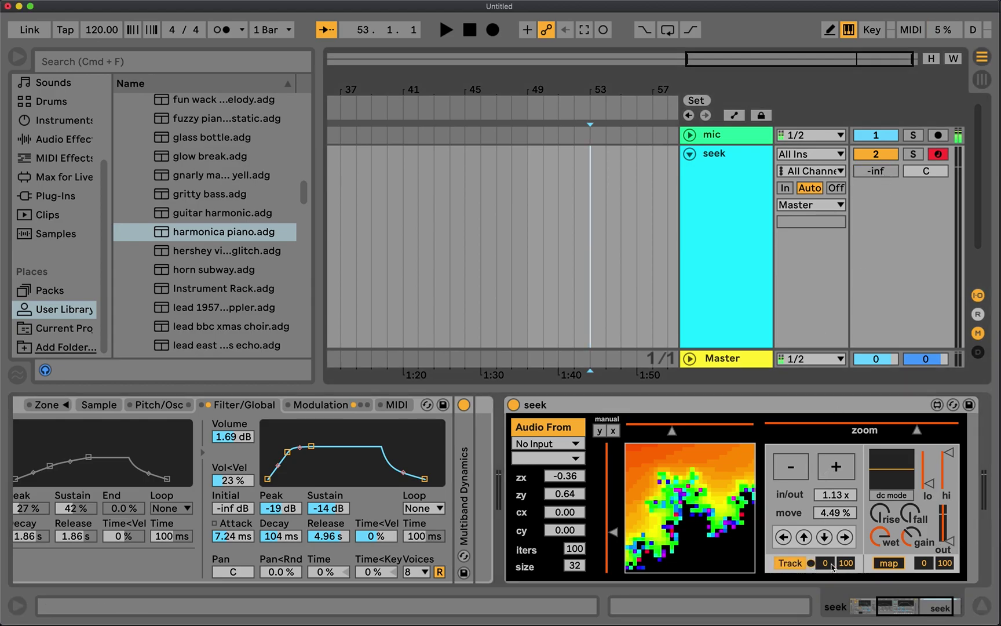
{"action": "left_click_drag", "start_coordinate": [831, 567], "coordinate": [831, 580]}
{"action": "left_click", "coordinate": [791, 563]}
{"action": "left_click", "coordinate": [877, 171]}
{"action": "key", "text": "Delete"}
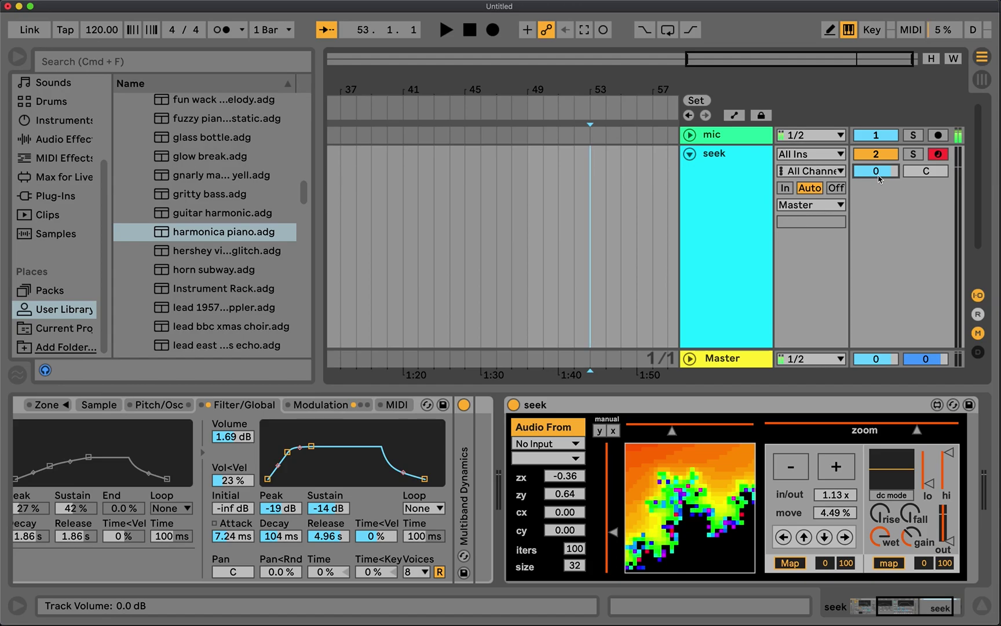
Push Seek's out slider up on the harmonica track to boost its output
{"action": "scroll", "coordinate": [497, 508], "scroll_direction": "left", "scroll_amount": 4}
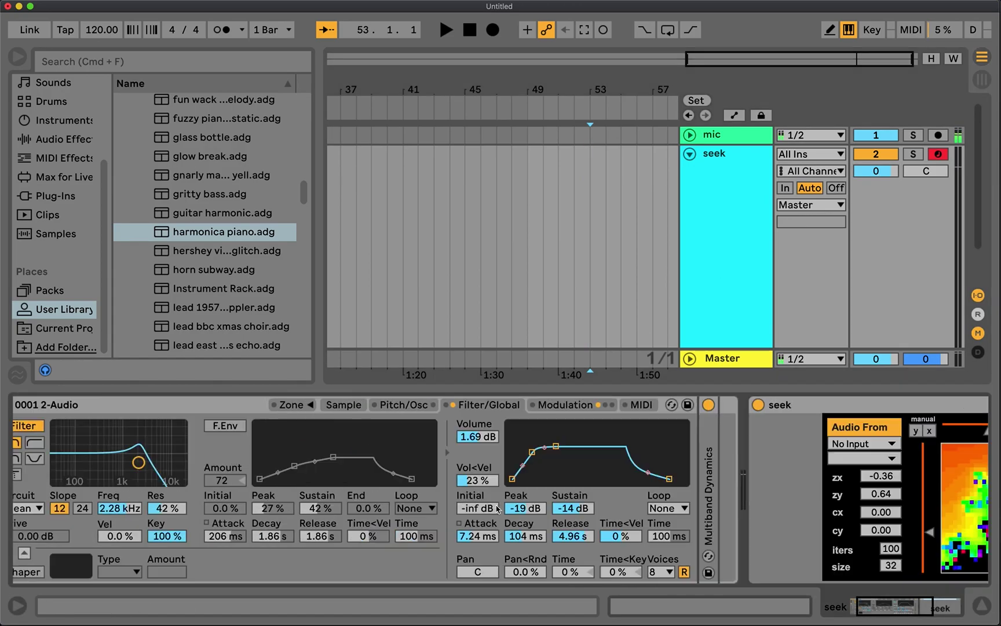
{"action": "scroll", "coordinate": [497, 509], "scroll_direction": "left", "scroll_amount": 2}
{"action": "scroll", "coordinate": [497, 508], "scroll_direction": "right", "scroll_amount": 10}
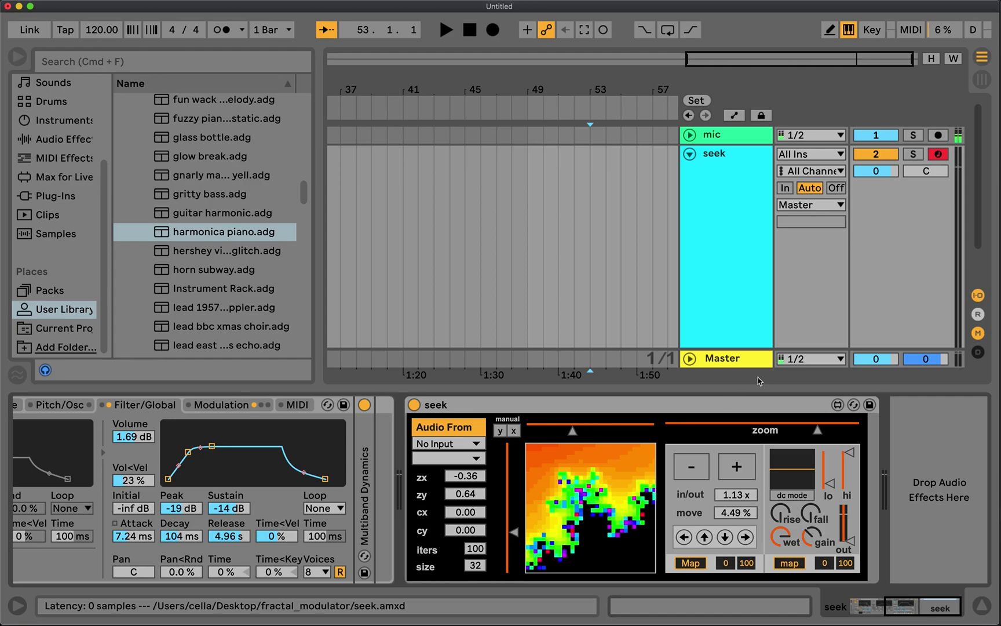
{"action": "left_click_drag", "start_coordinate": [849, 540], "coordinate": [851, 527]}
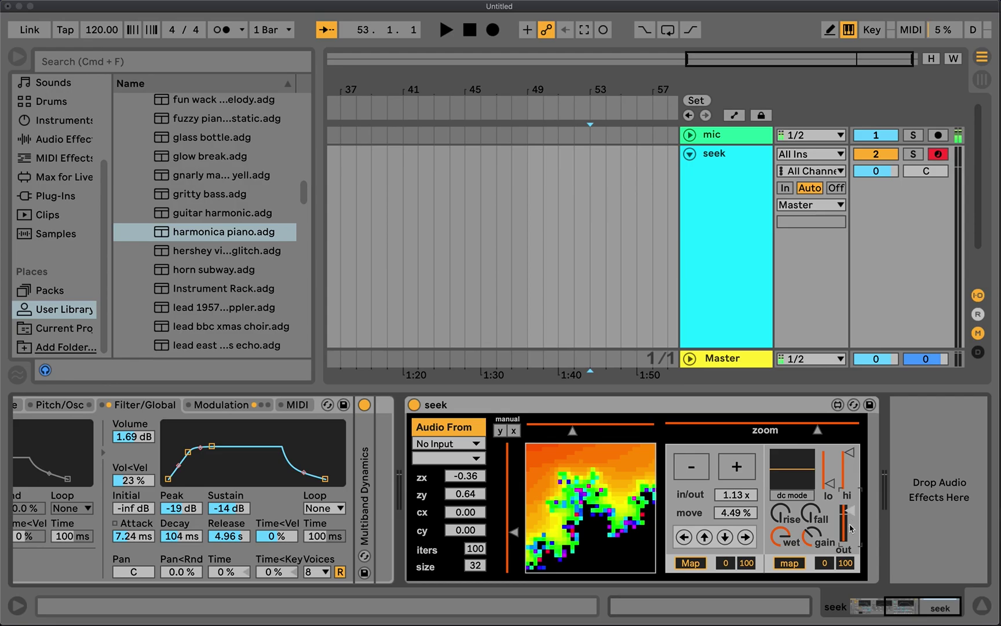
{"action": "scroll", "coordinate": [424, 518], "scroll_direction": "left", "scroll_amount": 5}
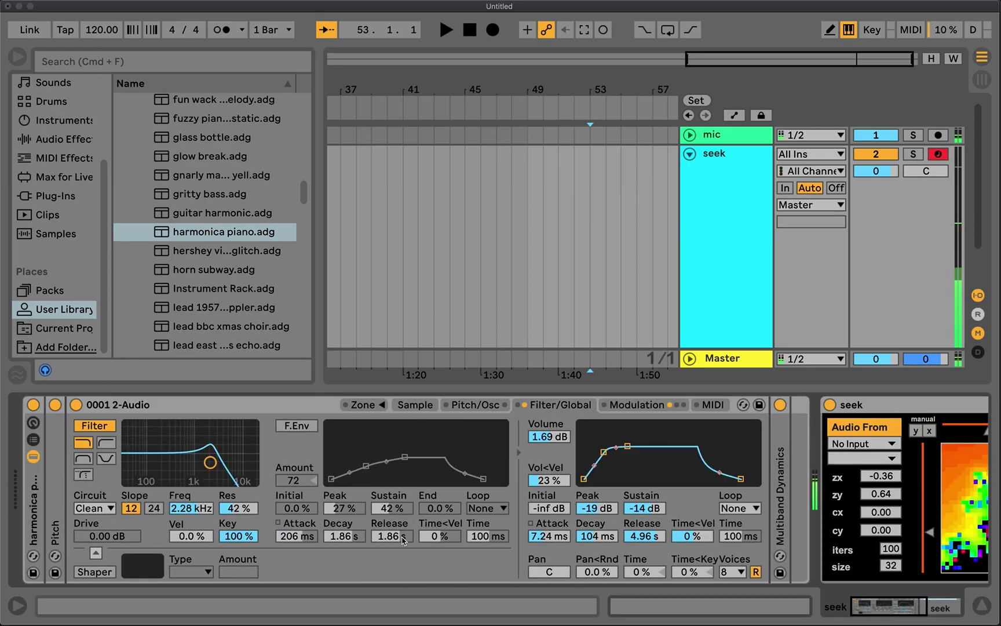
Lengthen the harmonica Simpler's attack to 342 ms and zoom Seek's fractal out two steps
{"action": "mouse_move", "coordinate": [604, 452]}
{"action": "left_mouse_down"}
{"action": "mouse_move", "coordinate": [628, 448]}
{"action": "mouse_move", "coordinate": [620, 451]}
{"action": "left_mouse_up"}
{"action": "scroll", "coordinate": [700, 479], "scroll_direction": "right", "scroll_amount": 10}
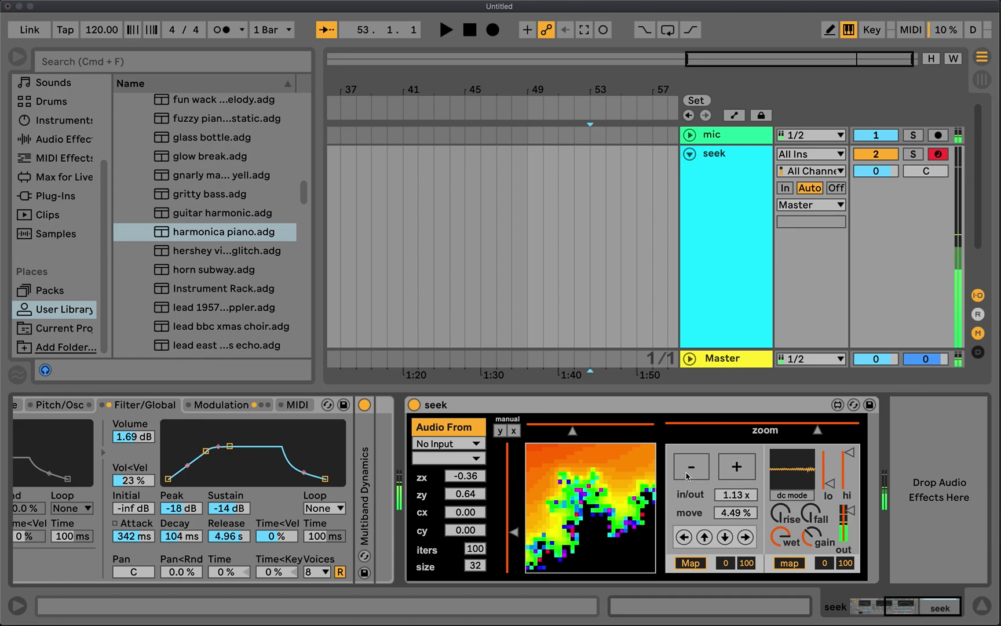
{"action": "left_click", "coordinate": [689, 476]}
{"action": "left_click", "coordinate": [689, 476]}
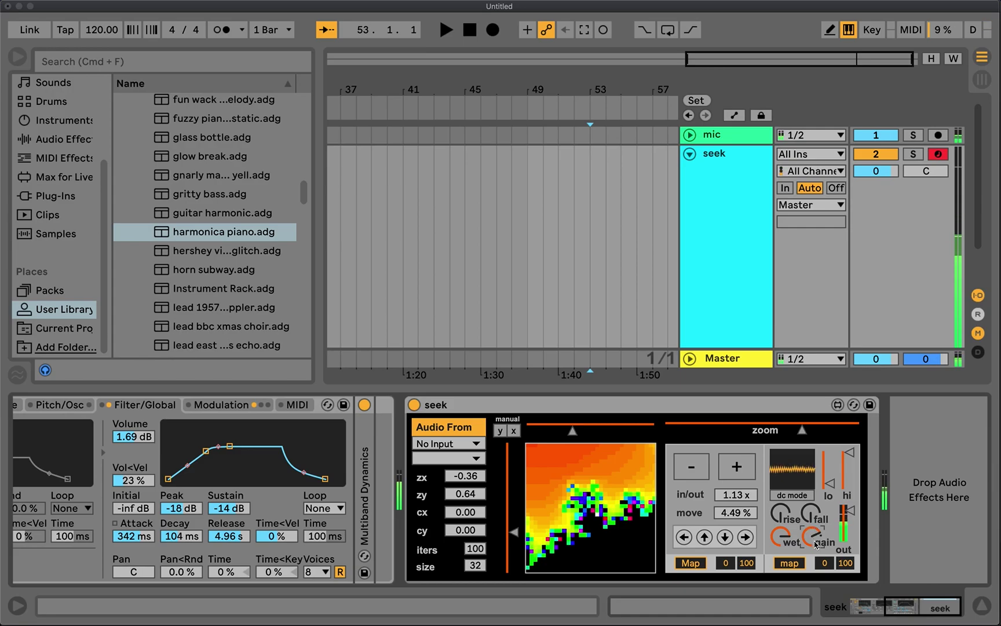
Sweep Seek's wet knob fully dry and back up high, then zoom the fractal in one step
{"action": "left_click", "coordinate": [781, 536]}
{"action": "left_click_drag", "start_coordinate": [781, 536], "coordinate": [782, 540]}
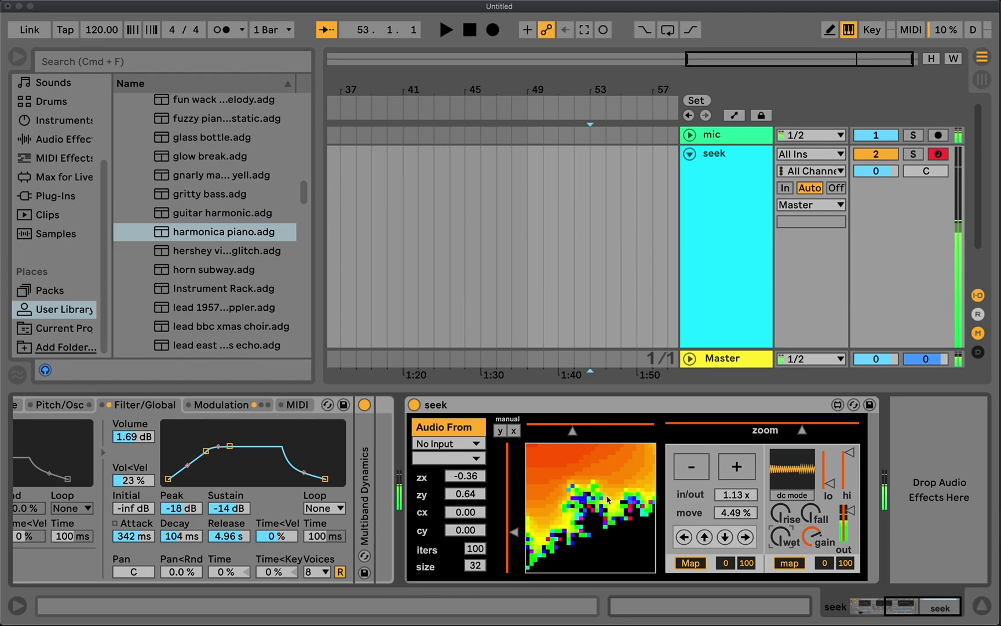
{"action": "mouse_move", "coordinate": [791, 528]}
{"action": "left_mouse_down"}
{"action": "mouse_move", "coordinate": [791, 481]}
{"action": "mouse_move", "coordinate": [785, 538]}
{"action": "left_mouse_up"}
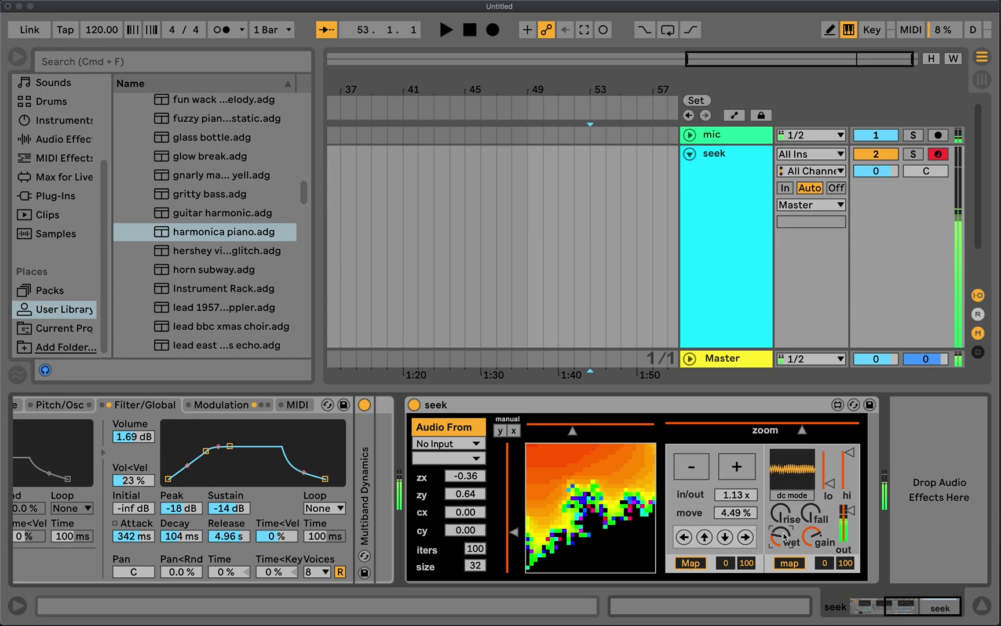
{"action": "left_click", "coordinate": [741, 473]}
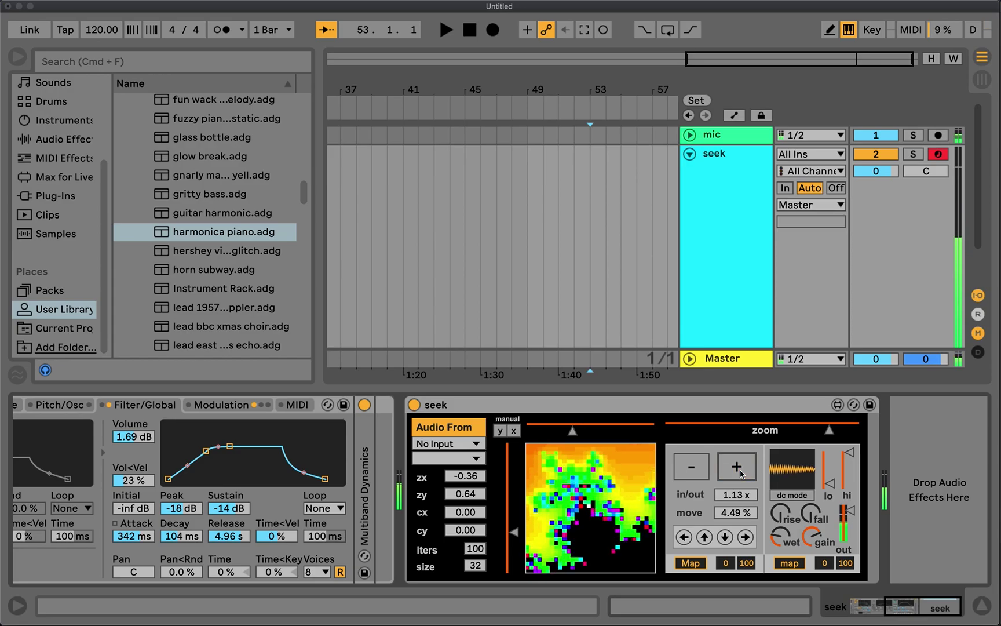
Enable Seek's manual y movement, raise the y slider, and drag the display to shift cx to 0.47
{"action": "left_click", "coordinate": [500, 431]}
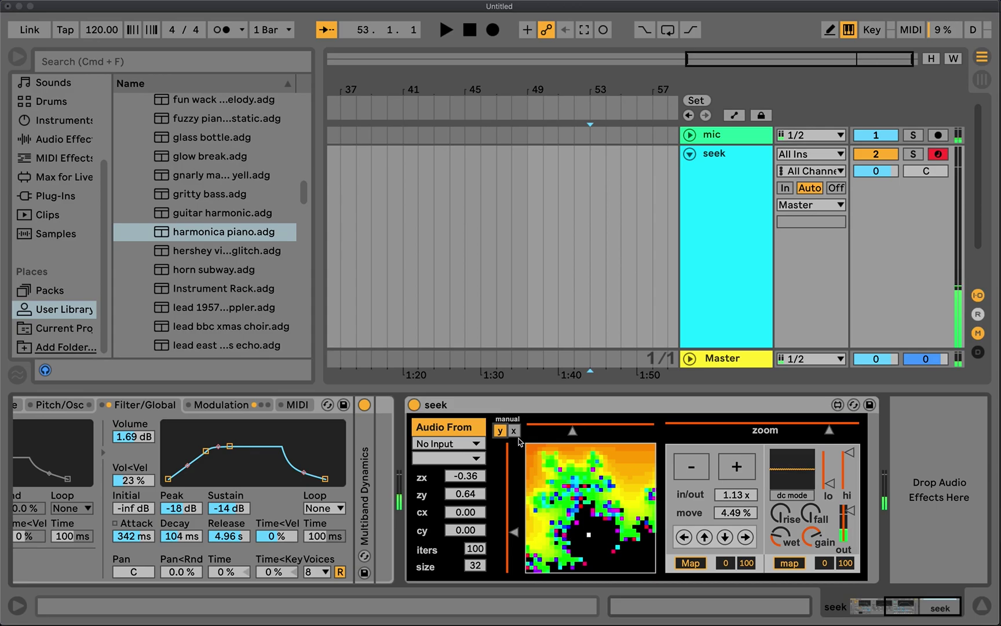
{"action": "left_click_drag", "start_coordinate": [513, 539], "coordinate": [513, 447]}
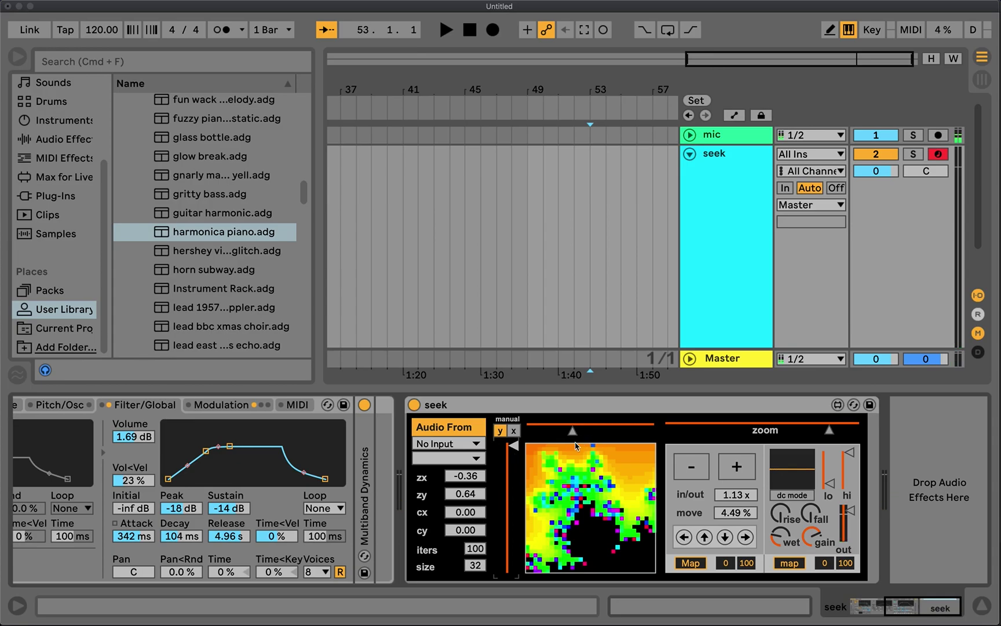
{"action": "left_click_drag", "start_coordinate": [571, 449], "coordinate": [577, 440]}
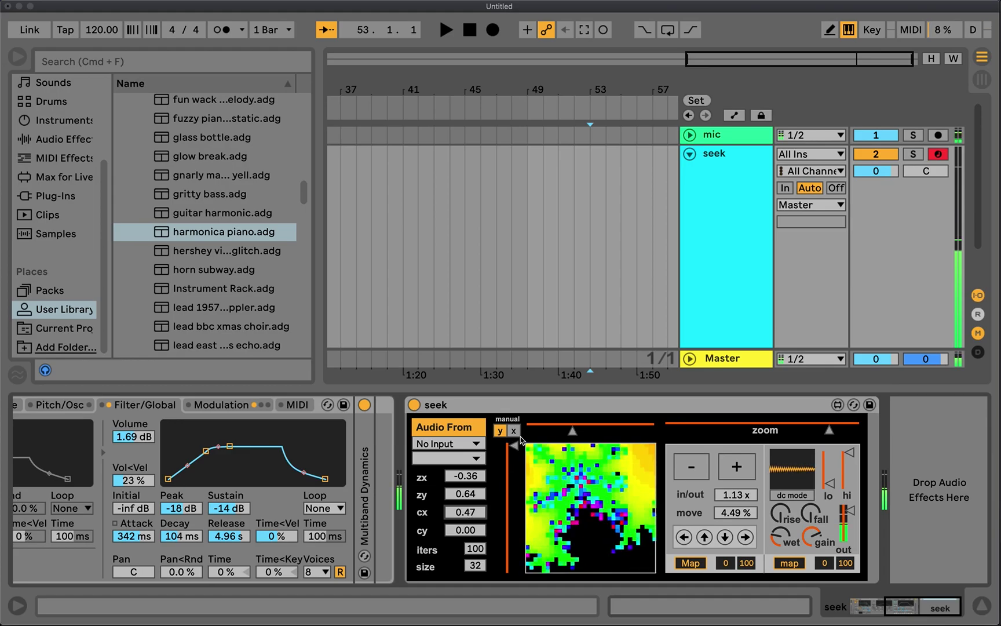
Lower the manual y slider and drag Seek's cx value to 0.44
{"action": "left_click_drag", "start_coordinate": [514, 445], "coordinate": [514, 500]}
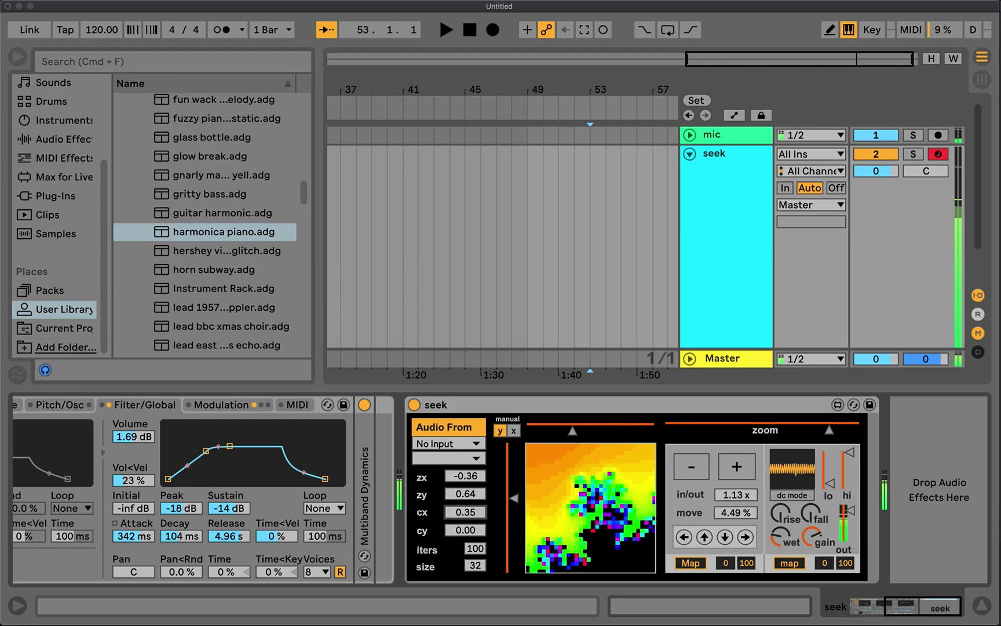
{"action": "left_click", "coordinate": [472, 516]}
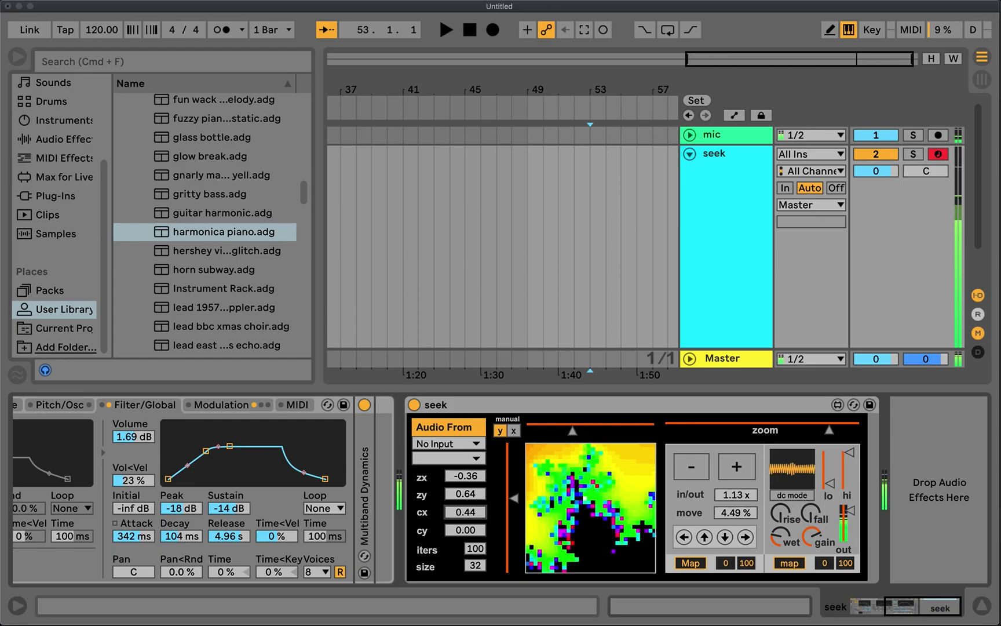
{"action": "mouse_move", "coordinate": [472, 515]}
{"action": "left_mouse_down"}
{"action": "mouse_move", "coordinate": [472, 533]}
{"action": "mouse_move", "coordinate": [472, 499]}
{"action": "mouse_move", "coordinate": [471, 525]}
{"action": "left_mouse_up"}
Zoom the fractal in several steps and nudge the view with the arrow buttons
{"action": "left_click", "coordinate": [731, 467]}
{"action": "left_click", "coordinate": [703, 538]}
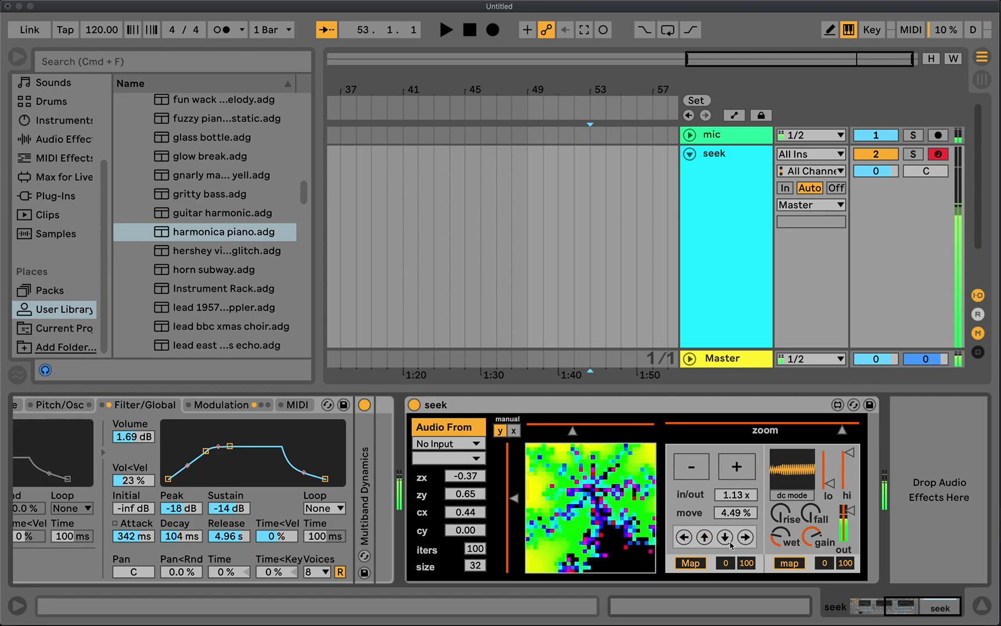
{"action": "left_click", "coordinate": [733, 478]}
{"action": "left_click", "coordinate": [733, 478]}
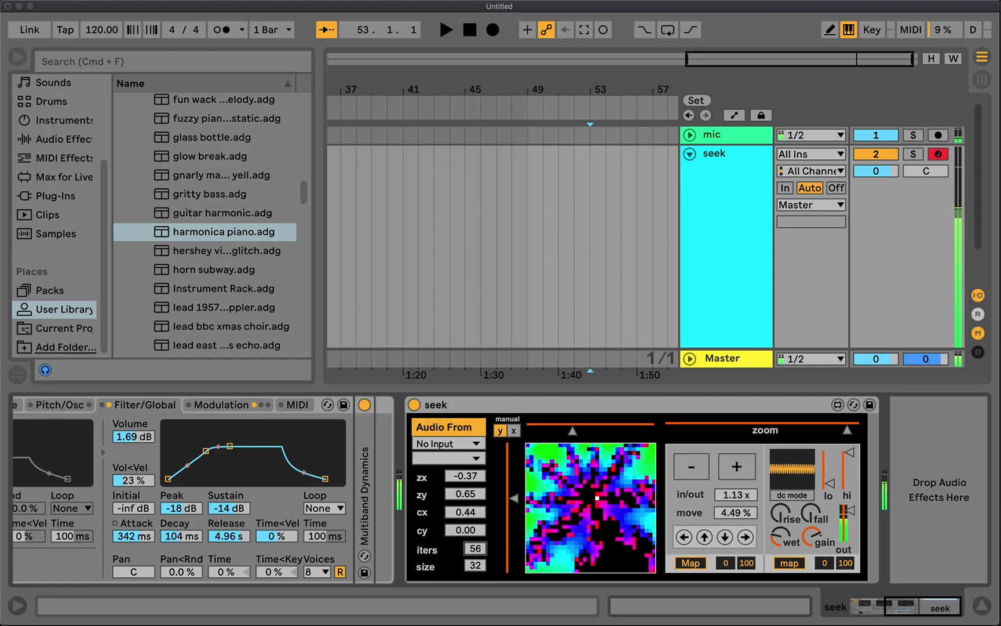
Raise Seek's grid size to 61 and its iteration count to 82
{"action": "mouse_move", "coordinate": [475, 566]}
{"action": "left_mouse_down"}
{"action": "mouse_move", "coordinate": [475, 554]}
{"action": "mouse_move", "coordinate": [476, 569]}
{"action": "left_mouse_up"}
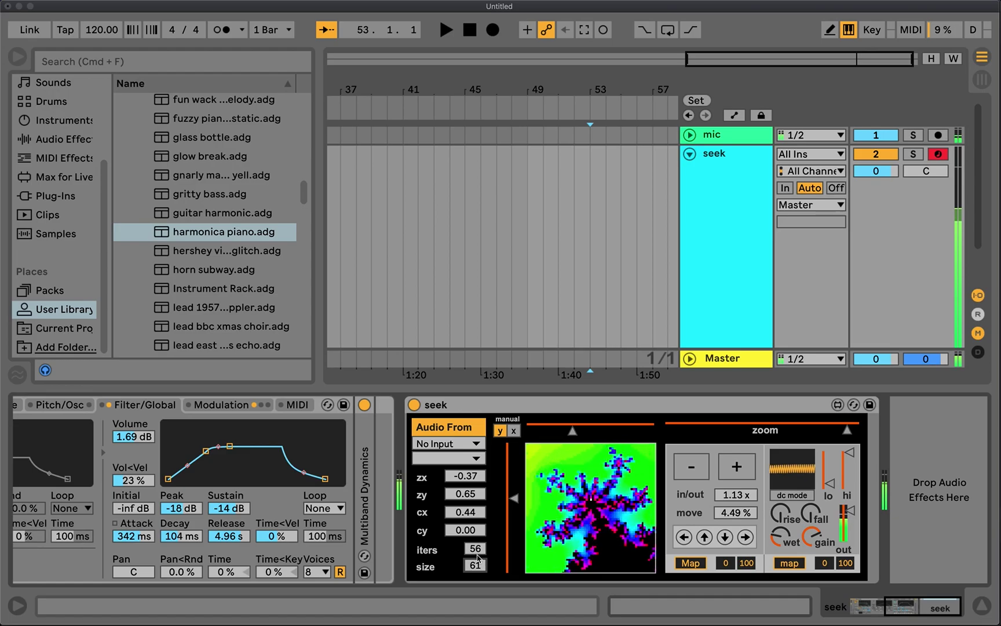
{"action": "left_click_drag", "start_coordinate": [479, 553], "coordinate": [479, 536]}
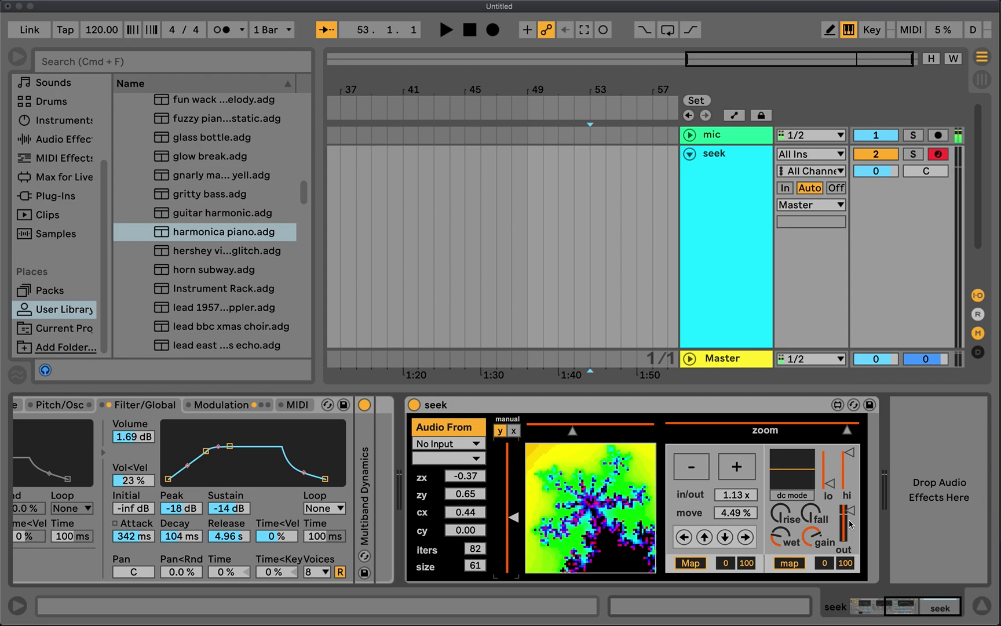
{"action": "scroll", "coordinate": [653, 516], "scroll_direction": "left", "scroll_amount": 5}
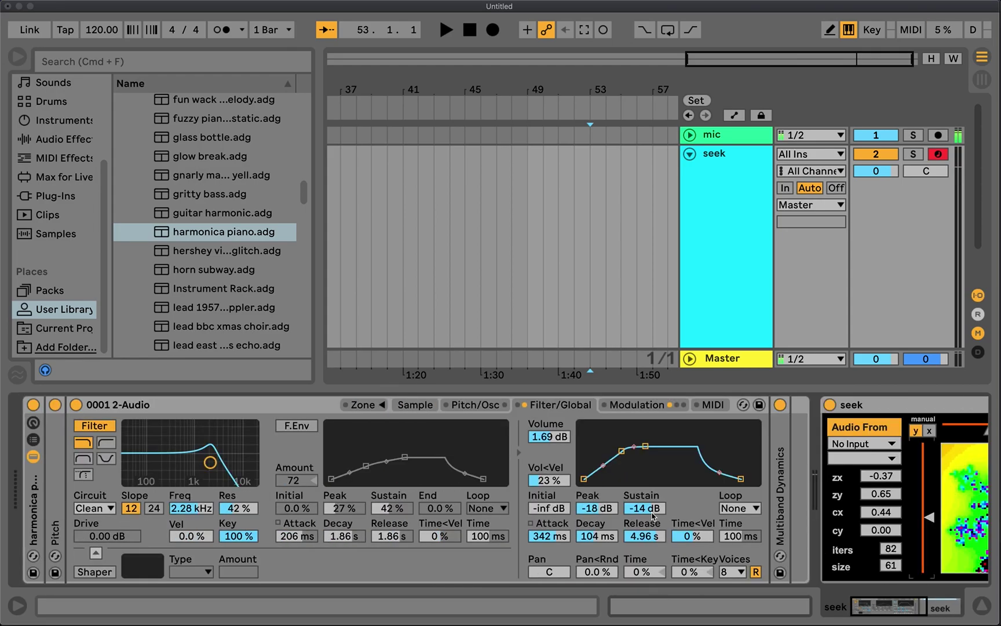
{"action": "scroll", "coordinate": [96, 502], "scroll_direction": "right", "scroll_amount": 5}
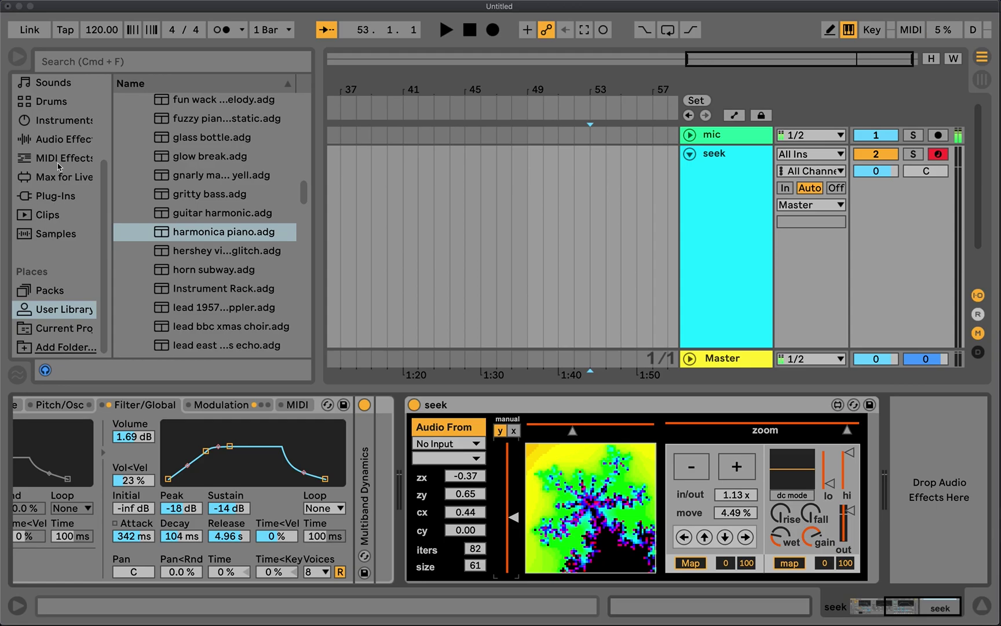
Load the Impulse 808.adv kit from the Instruments browser onto the seek track
{"action": "left_click", "coordinate": [51, 127]}
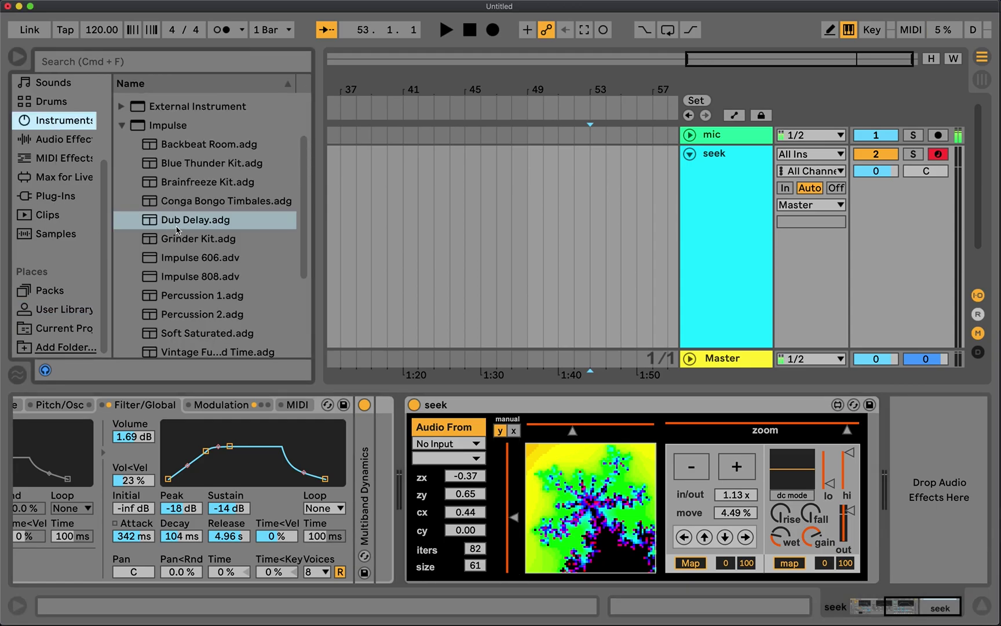
{"action": "left_click", "coordinate": [194, 277]}
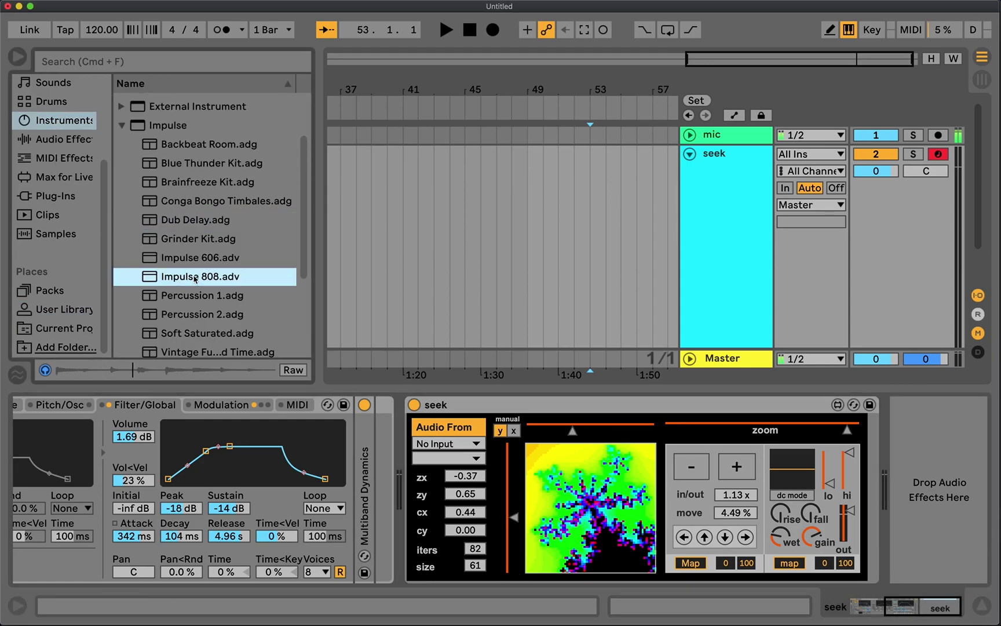
{"action": "scroll", "coordinate": [269, 517], "scroll_direction": "left", "scroll_amount": 10}
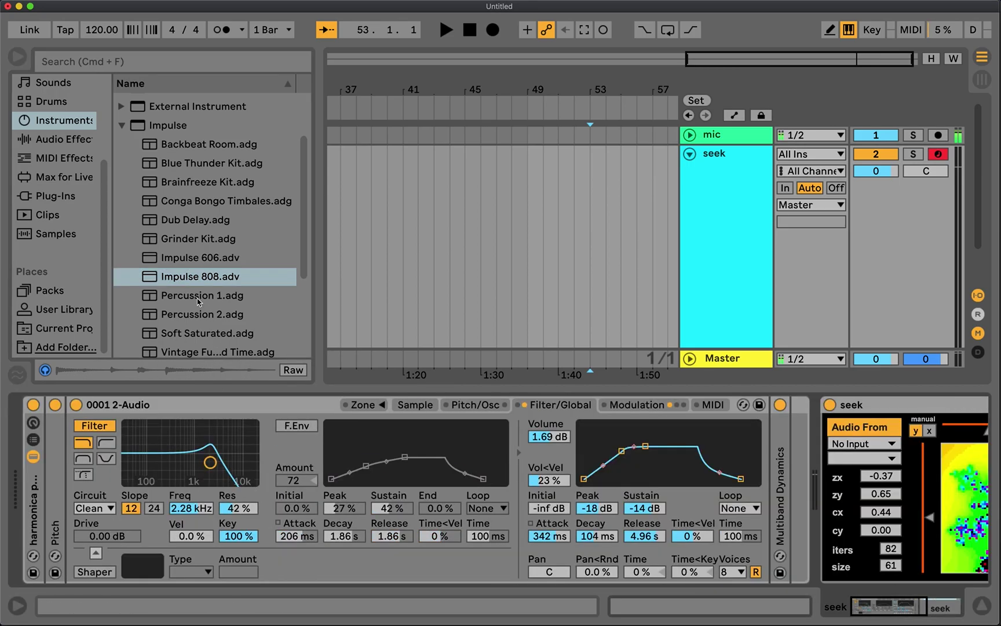
{"action": "left_click_drag", "start_coordinate": [53, 486], "coordinate": [36, 496]}
{"action": "scroll", "coordinate": [285, 519], "scroll_direction": "right", "scroll_amount": 5}
{"action": "scroll", "coordinate": [285, 519], "scroll_direction": "left", "scroll_amount": 5}
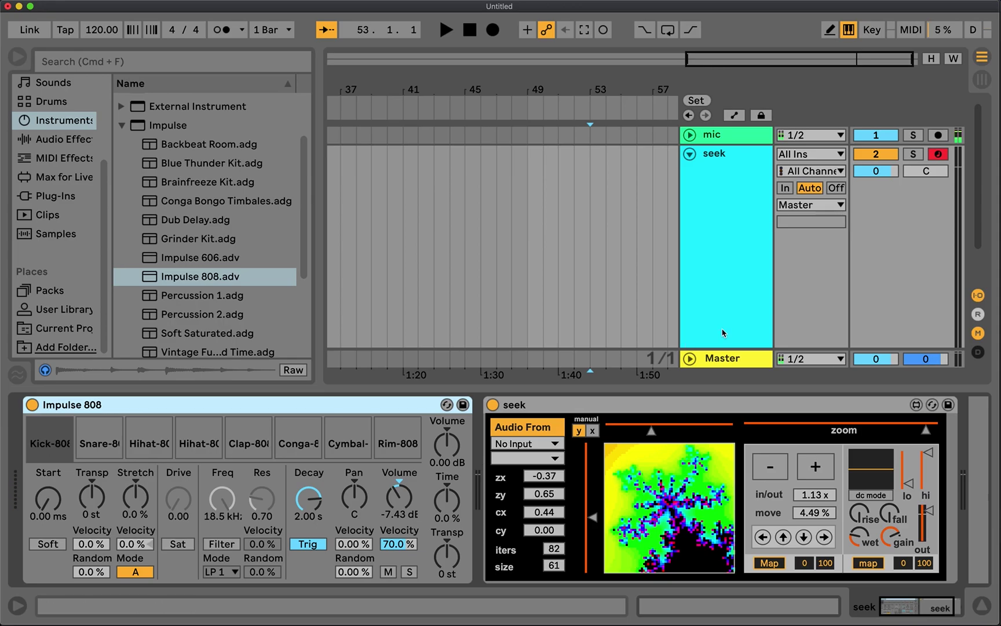
Select the seek track and play 808 drum hits with the A key through Seek
{"action": "left_click", "coordinate": [736, 219]}
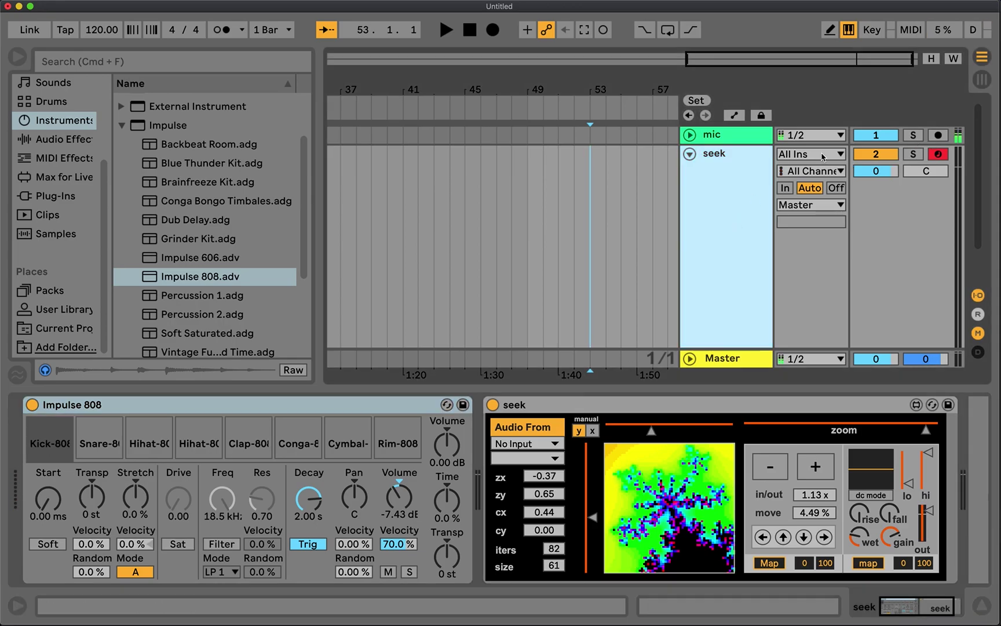
{"action": "key", "text": "a"}
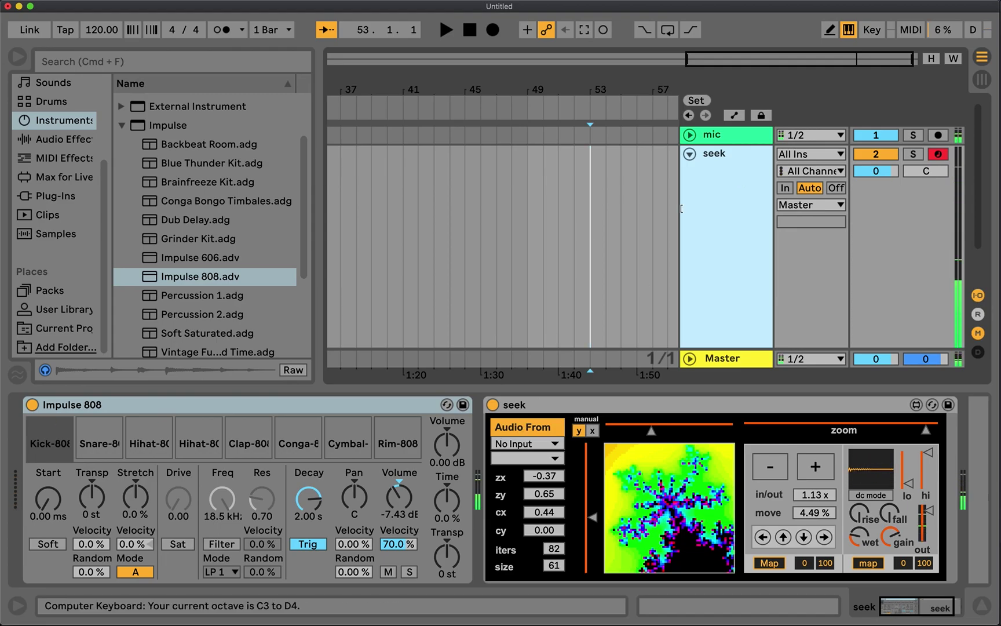
{"action": "key", "text": "a"}
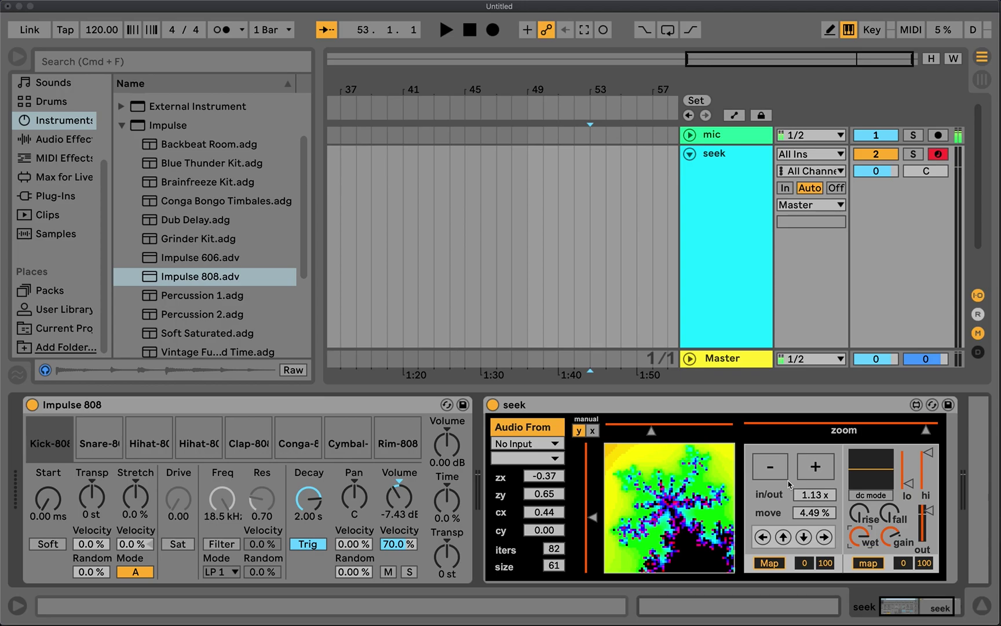
Nudge Seek's lo slider down slightly and check the rise, fall, wet and output controls
{"action": "left_click_drag", "start_coordinate": [907, 490], "coordinate": [908, 494]}
{"action": "left_click", "coordinate": [861, 517]}
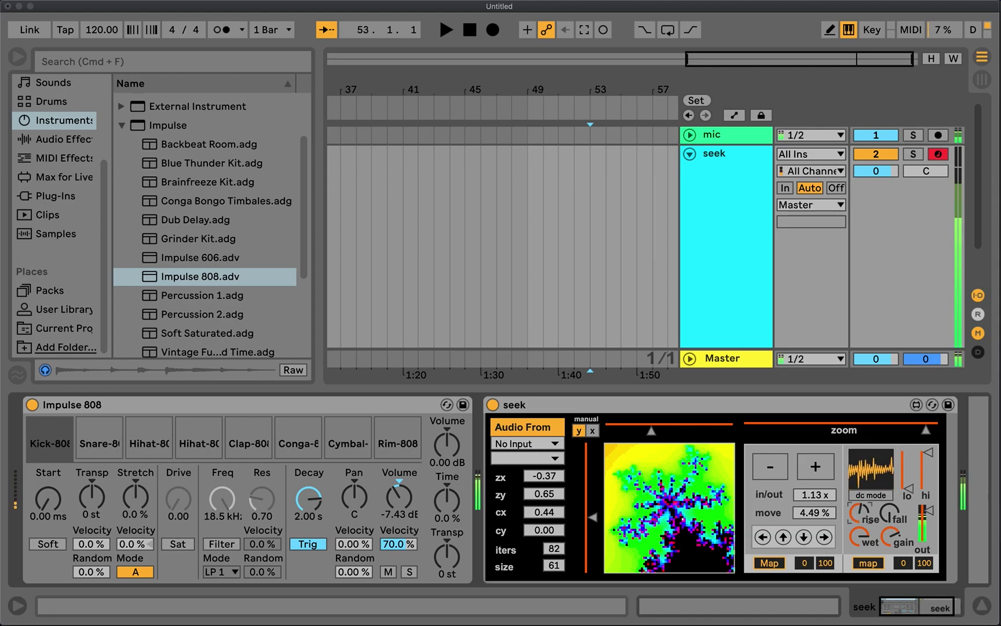
{"action": "left_click", "coordinate": [888, 520]}
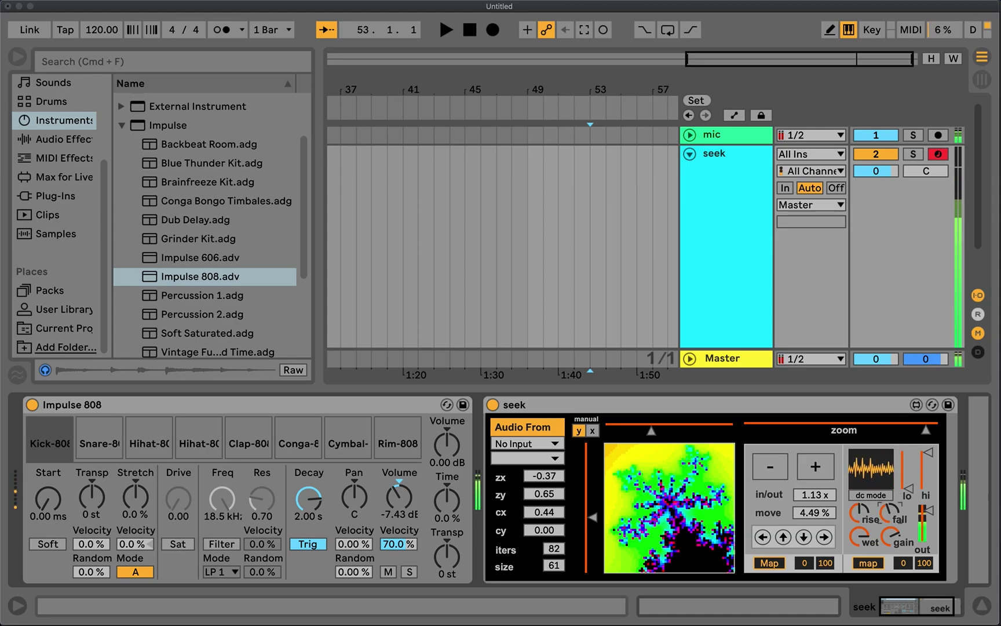
{"action": "left_click", "coordinate": [860, 516]}
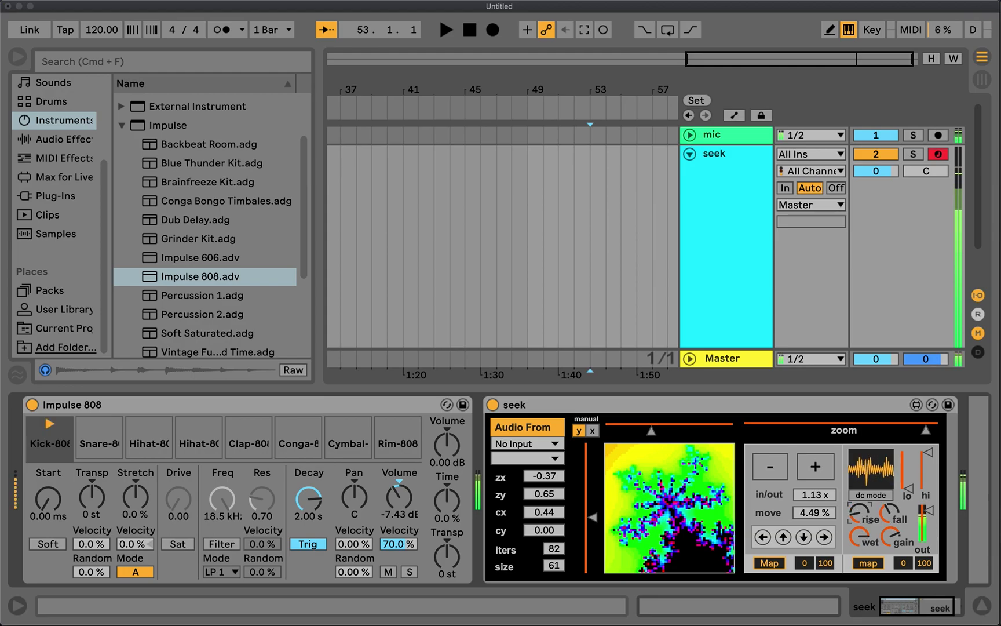
{"action": "left_click", "coordinate": [863, 537]}
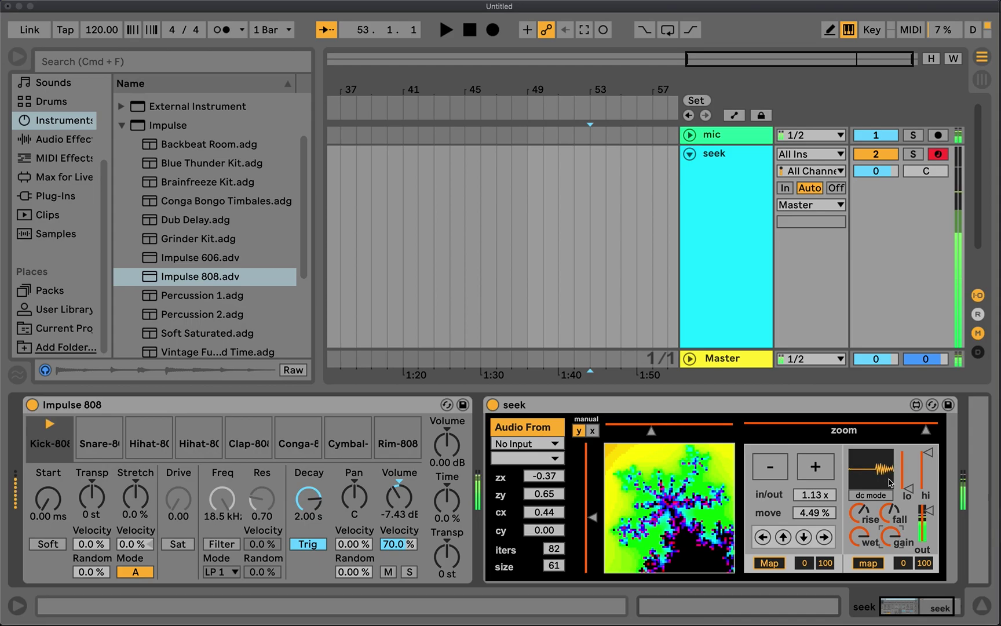
{"action": "left_click", "coordinate": [930, 509]}
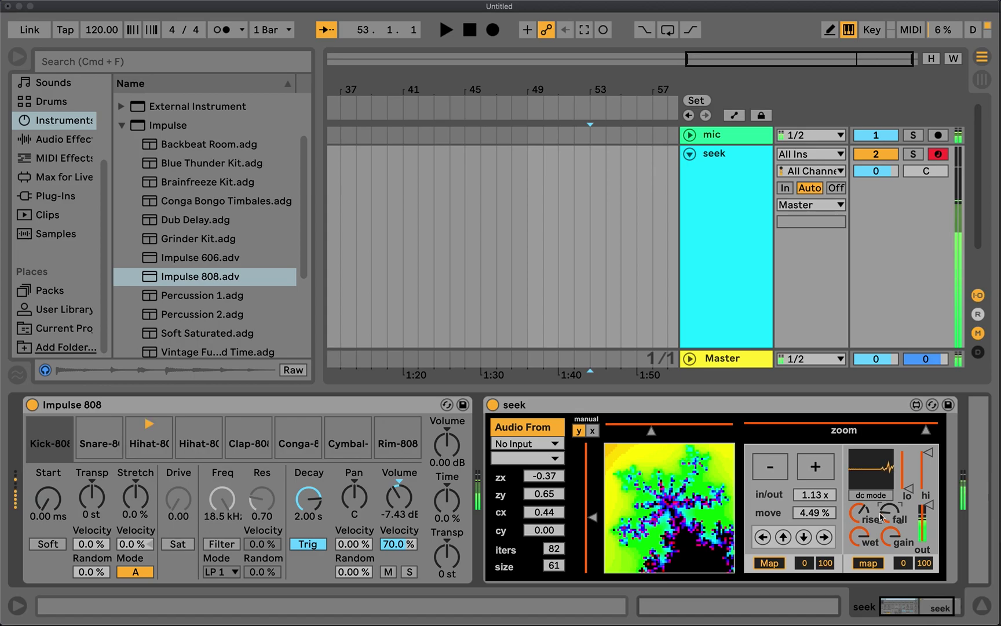
{"action": "left_click", "coordinate": [858, 535]}
Turn the rise knob down, lower the out slider slightly, and set wet to minimum
{"action": "left_click_drag", "start_coordinate": [859, 510], "coordinate": [859, 533]}
{"action": "left_click_drag", "start_coordinate": [927, 504], "coordinate": [927, 510]}
{"action": "left_click", "coordinate": [863, 538]}
{"action": "left_click_drag", "start_coordinate": [865, 541], "coordinate": [891, 540]}
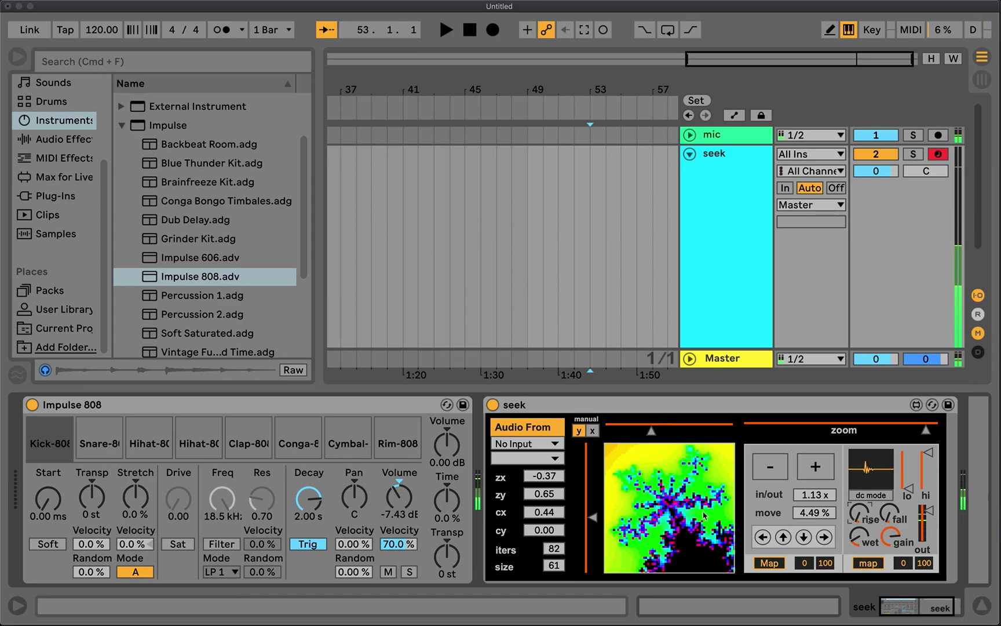
Zoom Seek's fractal out four steps and raise the wet amount back up
{"action": "left_click", "coordinate": [784, 462]}
{"action": "left_click", "coordinate": [782, 465]}
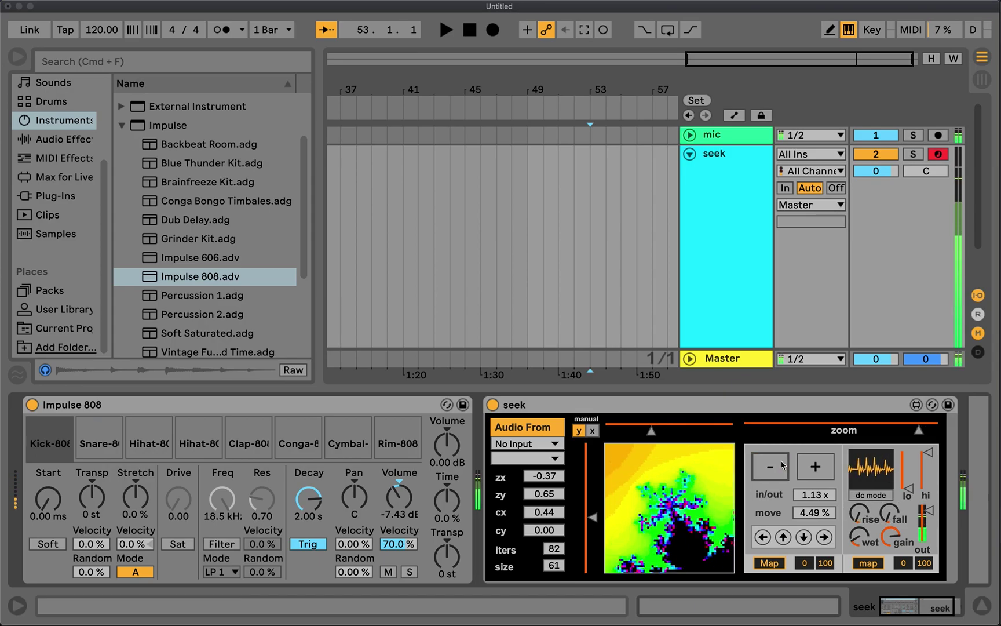
{"action": "left_click", "coordinate": [782, 465]}
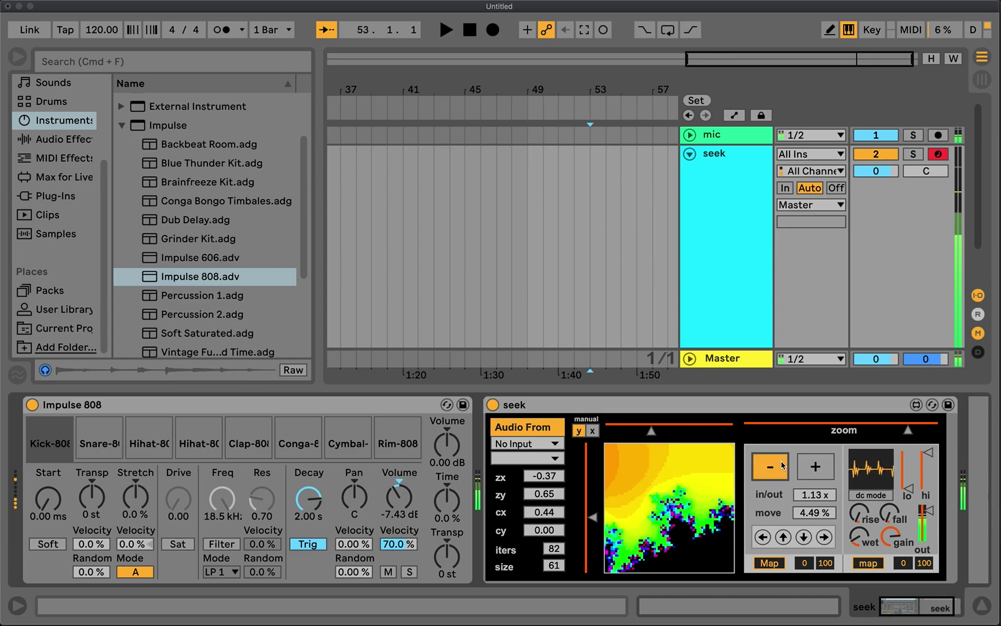
{"action": "left_click", "coordinate": [782, 466]}
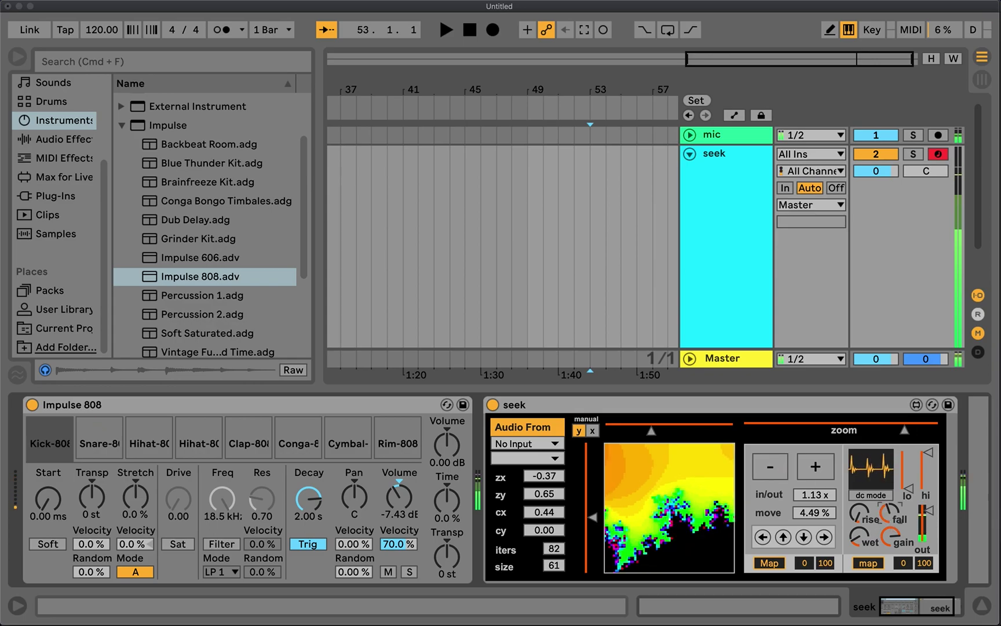
{"action": "left_click_drag", "start_coordinate": [861, 545], "coordinate": [862, 543]}
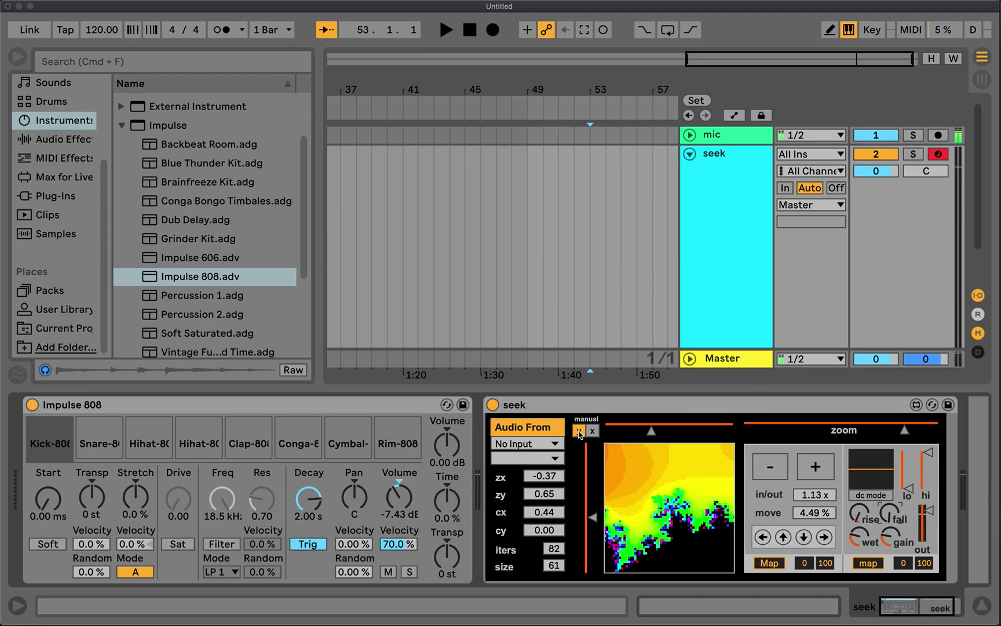
Turn off manual y, sweep the lo slider to the top and back down, and settle wet mid-way
{"action": "left_click", "coordinate": [579, 432]}
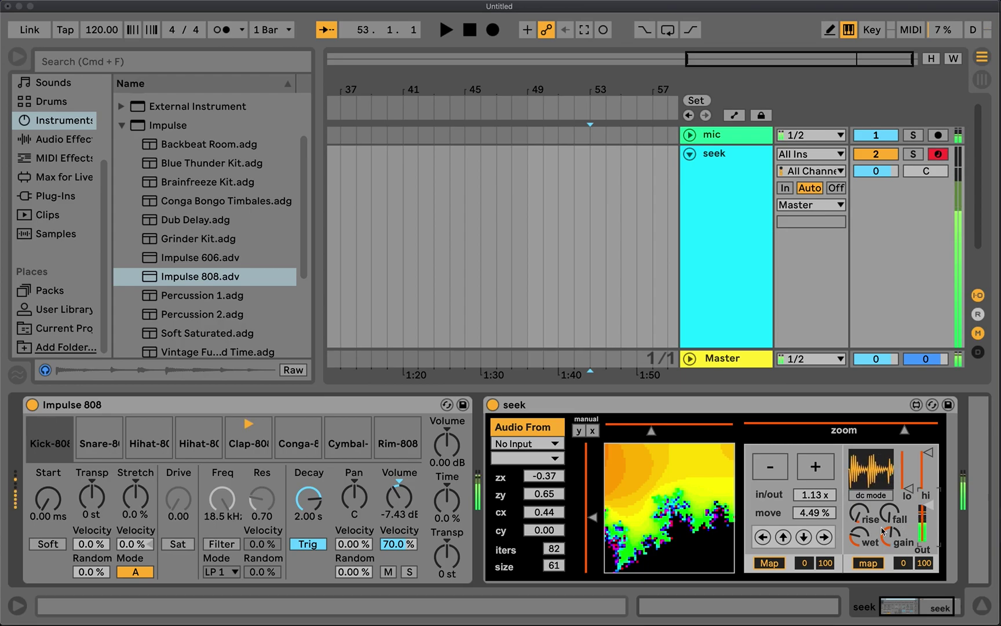
{"action": "left_click", "coordinate": [860, 538]}
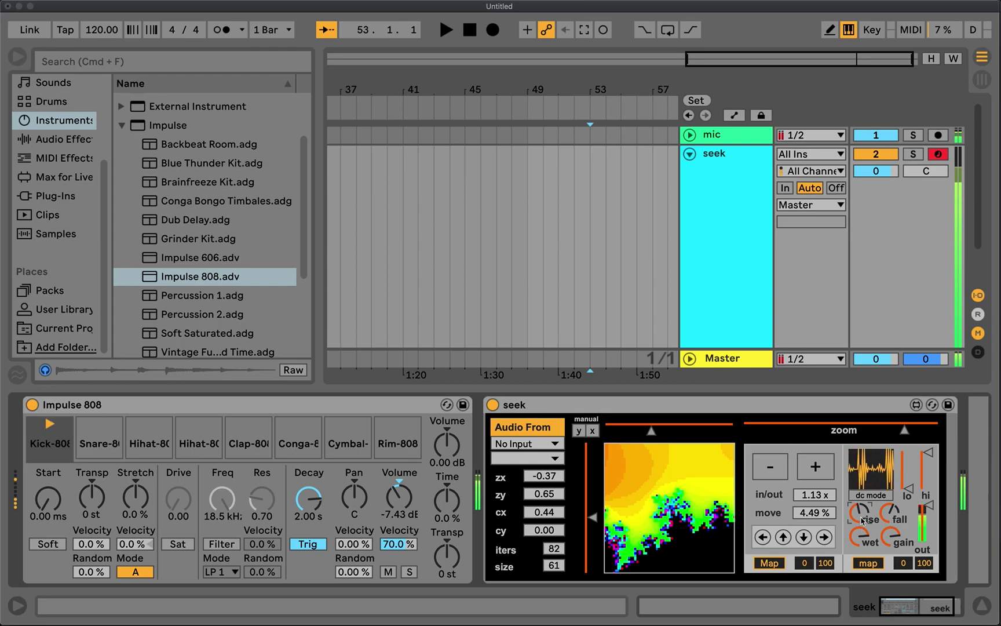
{"action": "left_click_drag", "start_coordinate": [910, 488], "coordinate": [905, 449]}
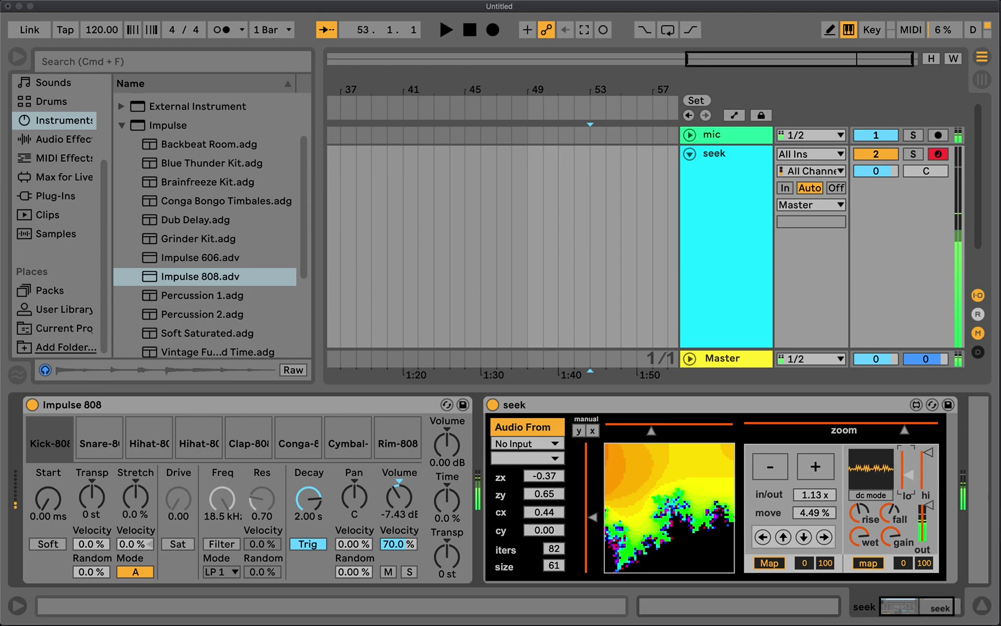
{"action": "mouse_move", "coordinate": [907, 452]}
{"action": "left_mouse_down"}
{"action": "mouse_move", "coordinate": [907, 487]}
{"action": "mouse_move", "coordinate": [925, 466]}
{"action": "mouse_move", "coordinate": [926, 490]}
{"action": "left_mouse_up"}
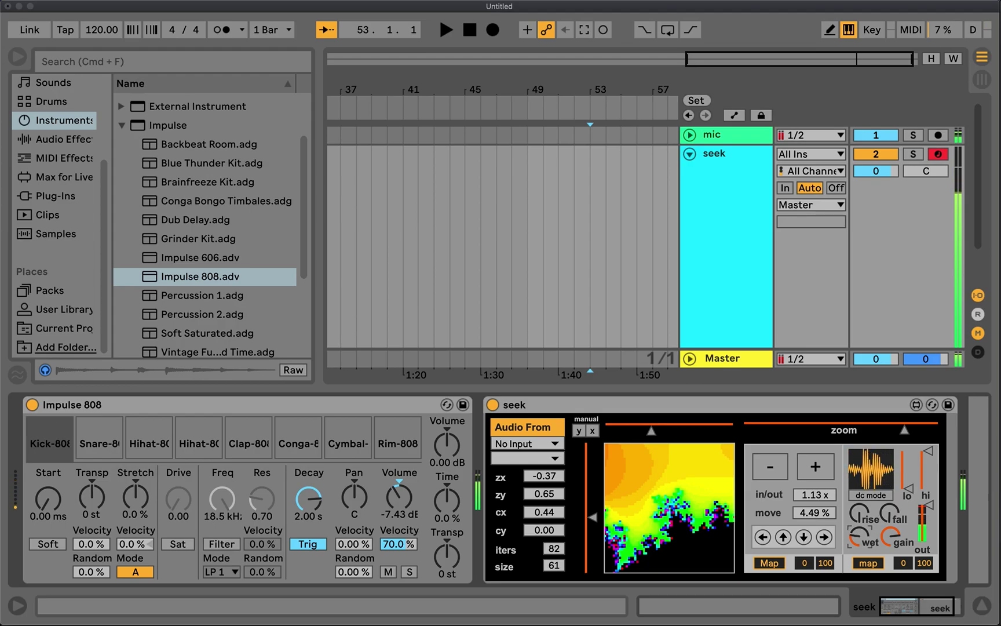
{"action": "left_click_drag", "start_coordinate": [856, 530], "coordinate": [856, 538]}
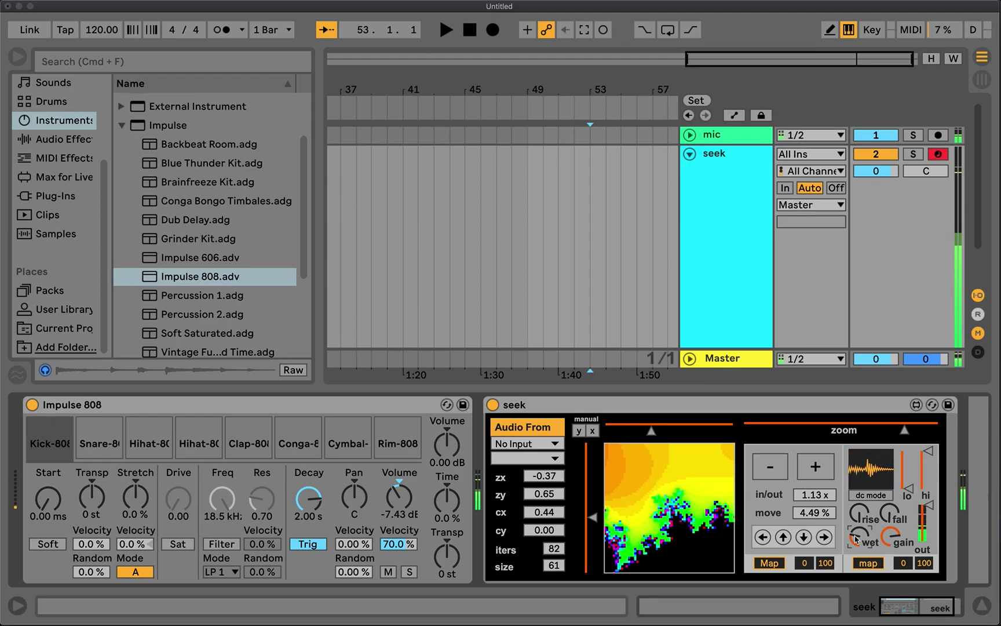
{"action": "left_click_drag", "start_coordinate": [856, 540], "coordinate": [862, 539]}
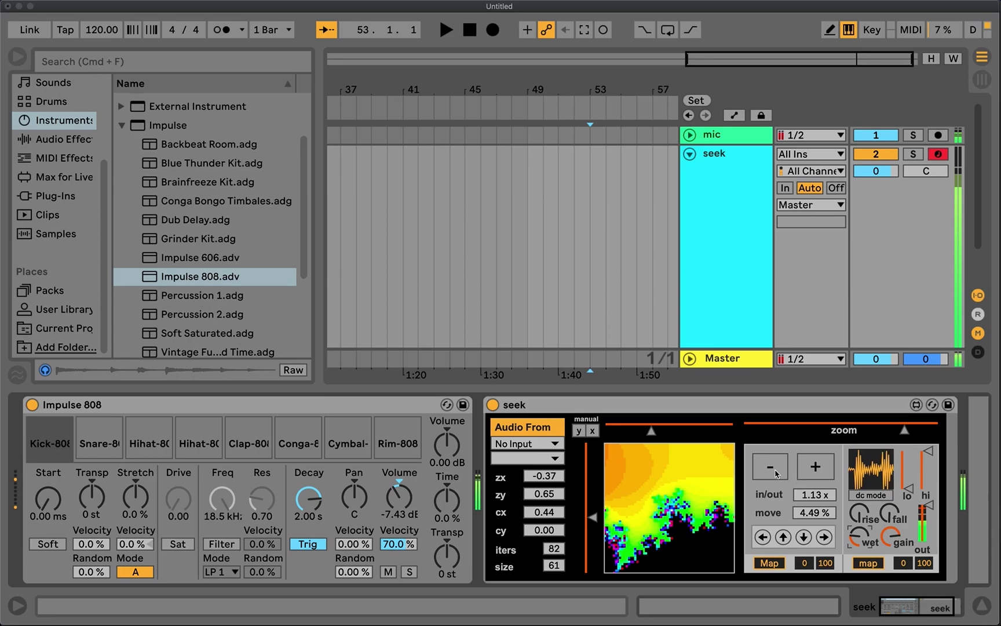
Set Seek's zoom step to 3.02x, cx to 0.00 and zx to -1.10
{"action": "left_click_drag", "start_coordinate": [802, 484], "coordinate": [802, 469]}
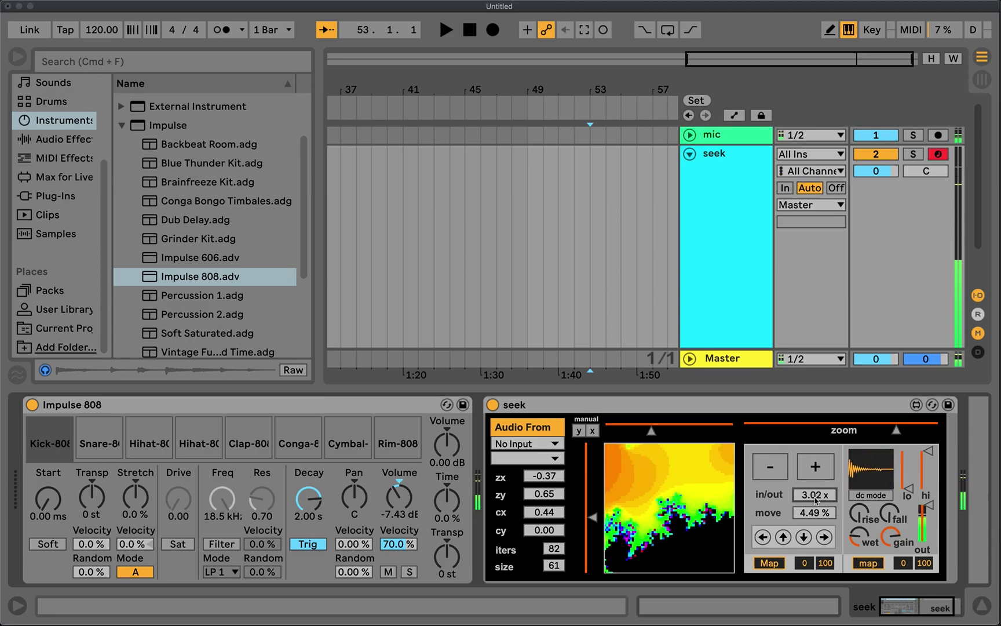
{"action": "left_click", "coordinate": [771, 470]}
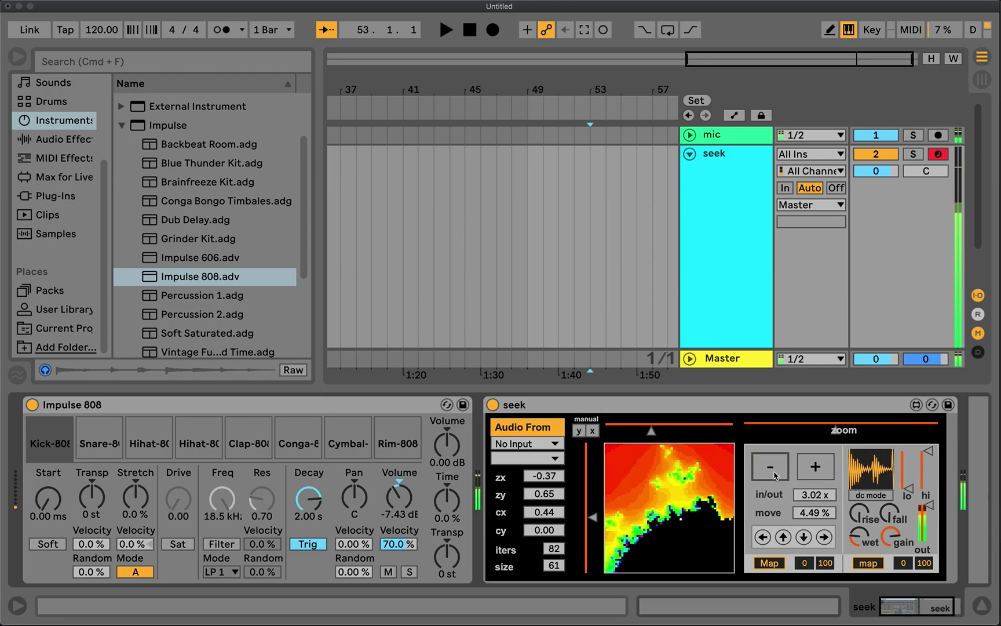
{"action": "left_click_drag", "start_coordinate": [552, 514], "coordinate": [552, 515]}
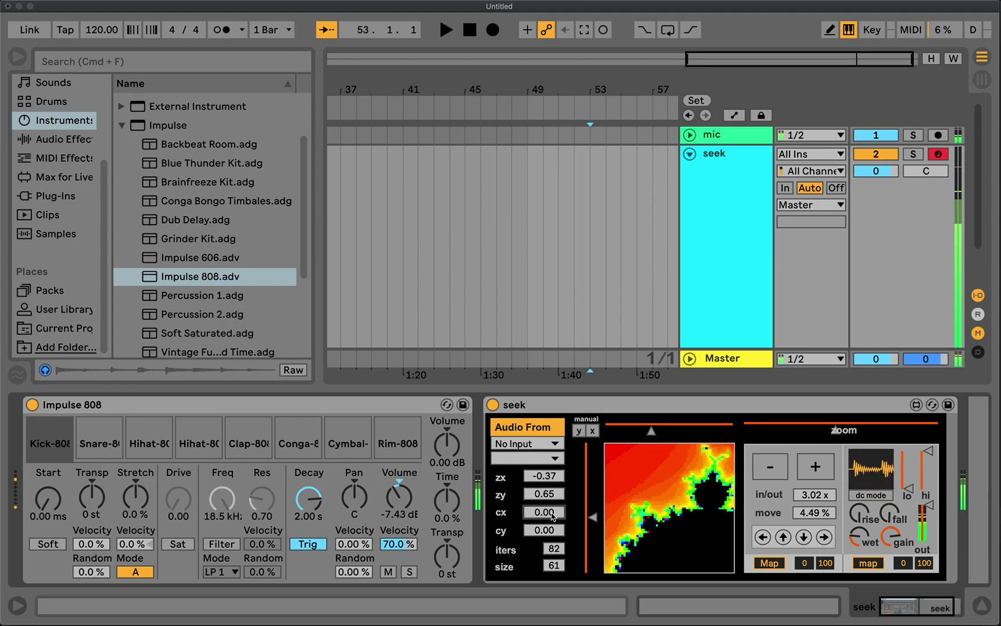
{"action": "left_click", "coordinate": [814, 469]}
{"action": "left_click", "coordinate": [765, 466]}
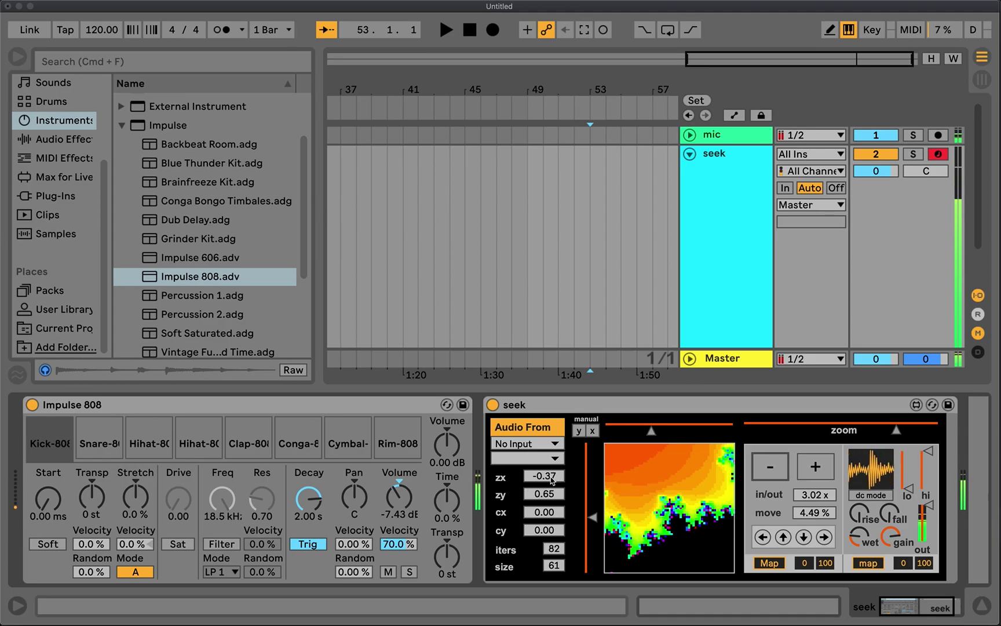
{"action": "left_click_drag", "start_coordinate": [551, 476], "coordinate": [551, 476]}
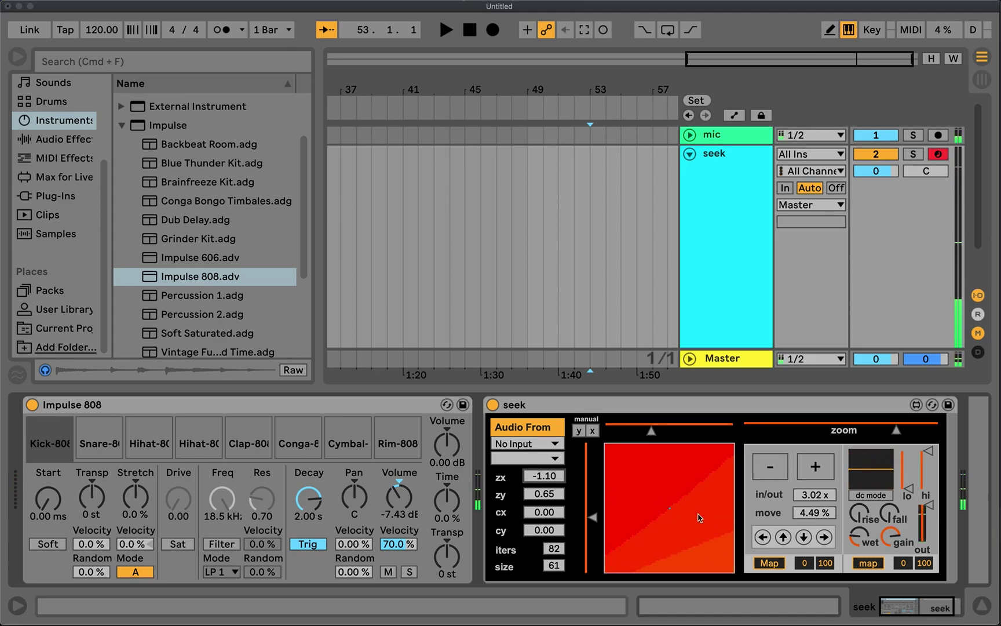